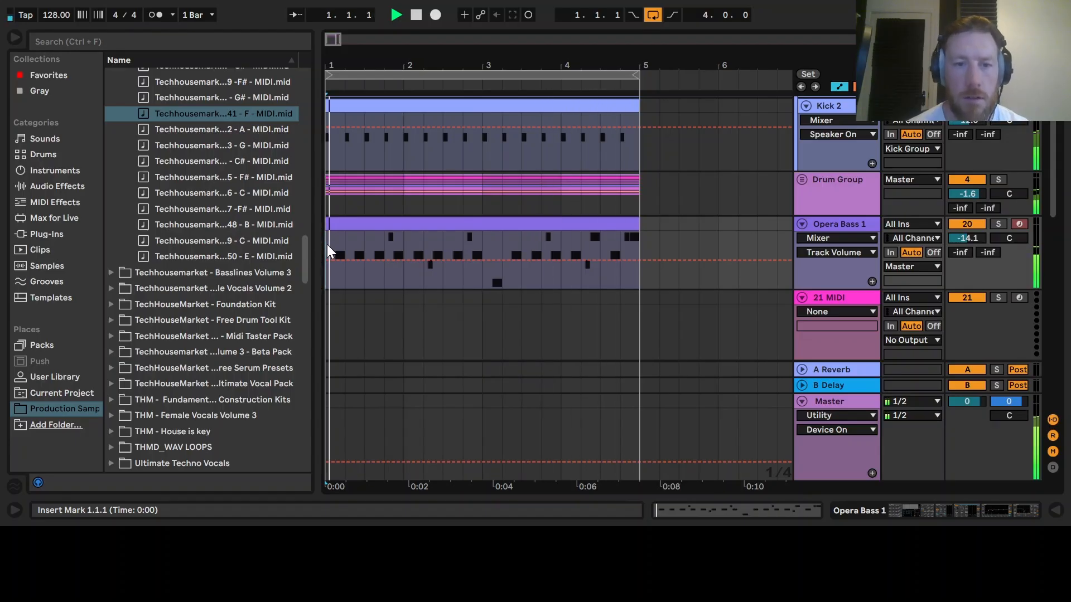
- Mute the Drum Group track and shorten the loop to cover only the first bar
key(space)
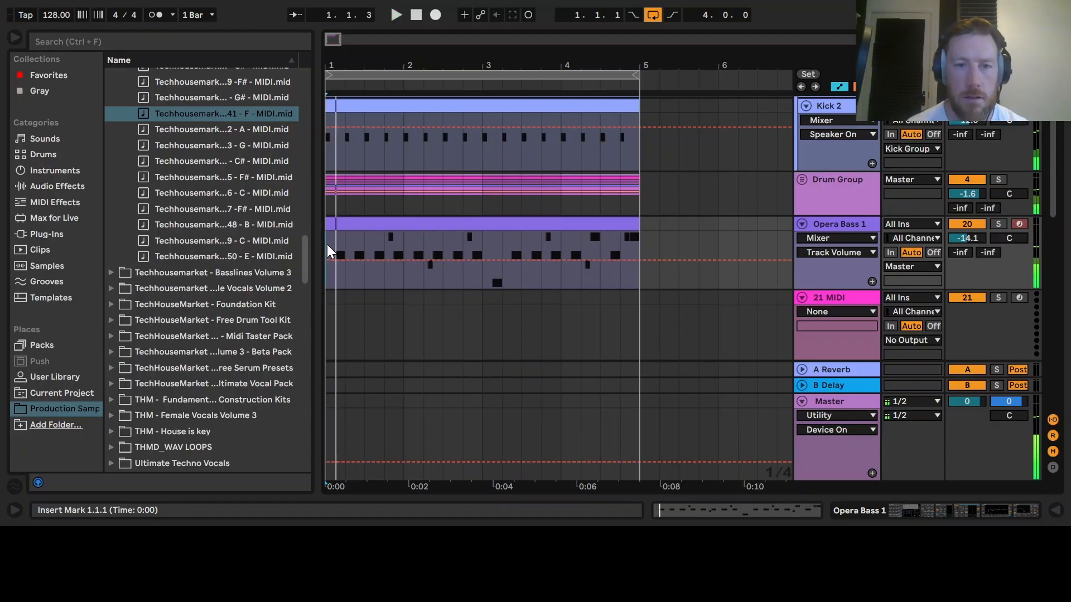
click(963, 180)
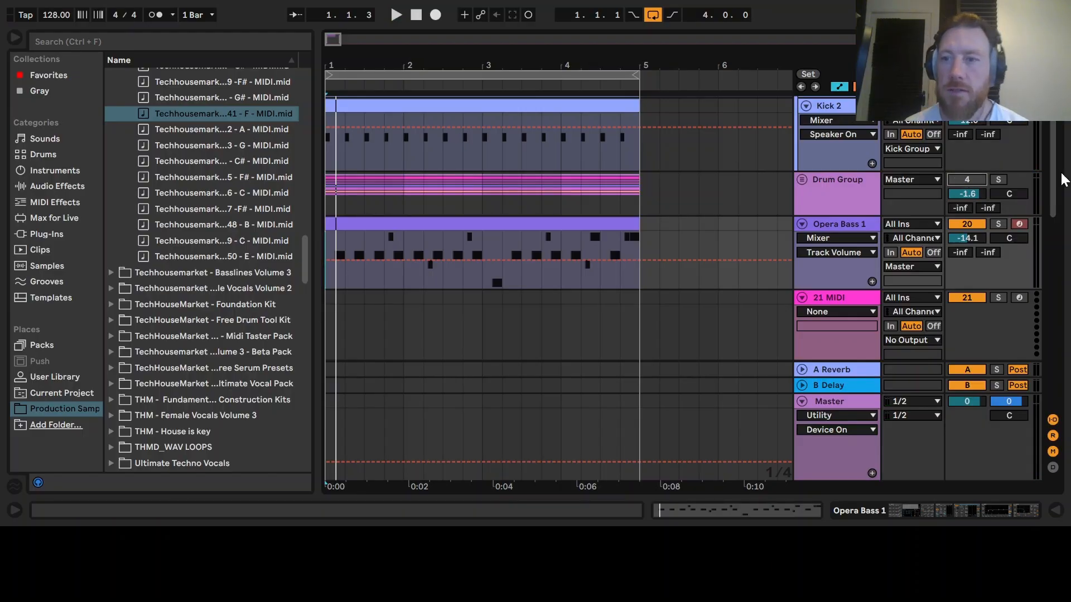
drag(630, 75, 402, 75)
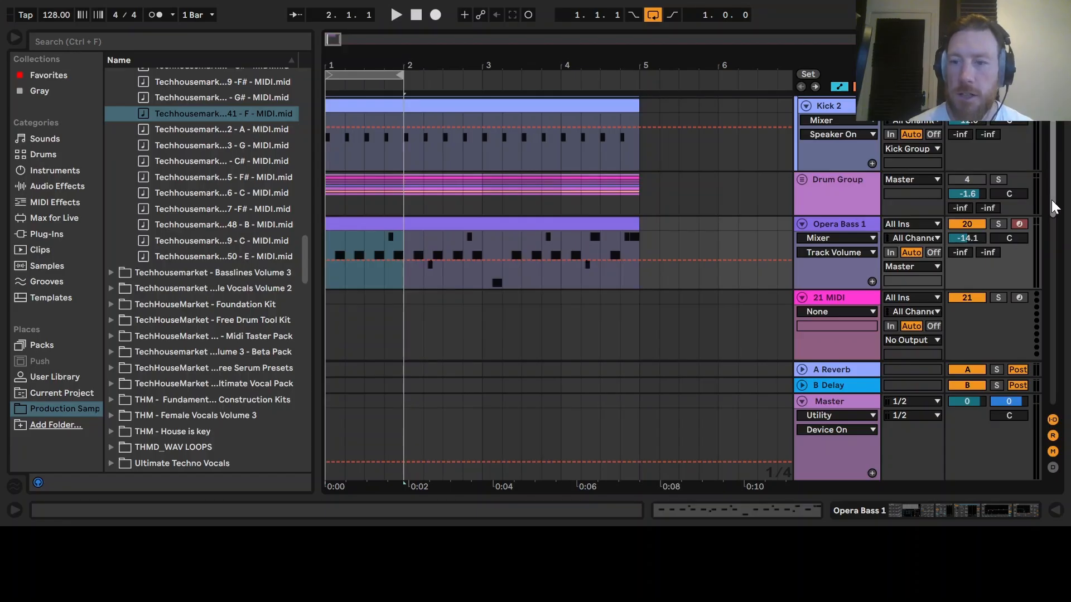
- Load the Operator instrument onto the empty 21 MIDI track
click(347, 326)
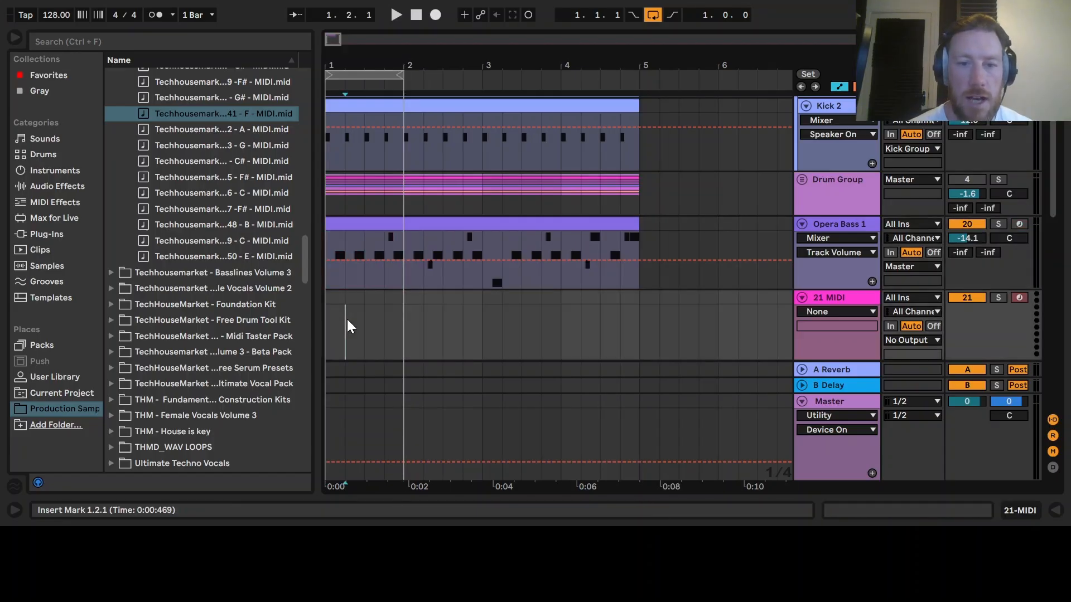
click(333, 327)
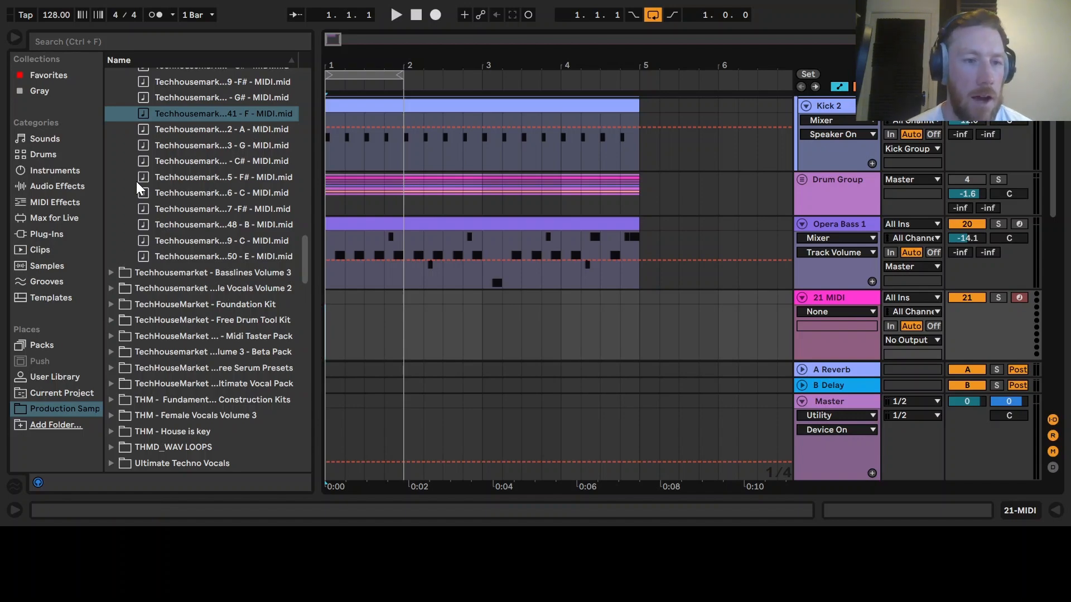
click(63, 171)
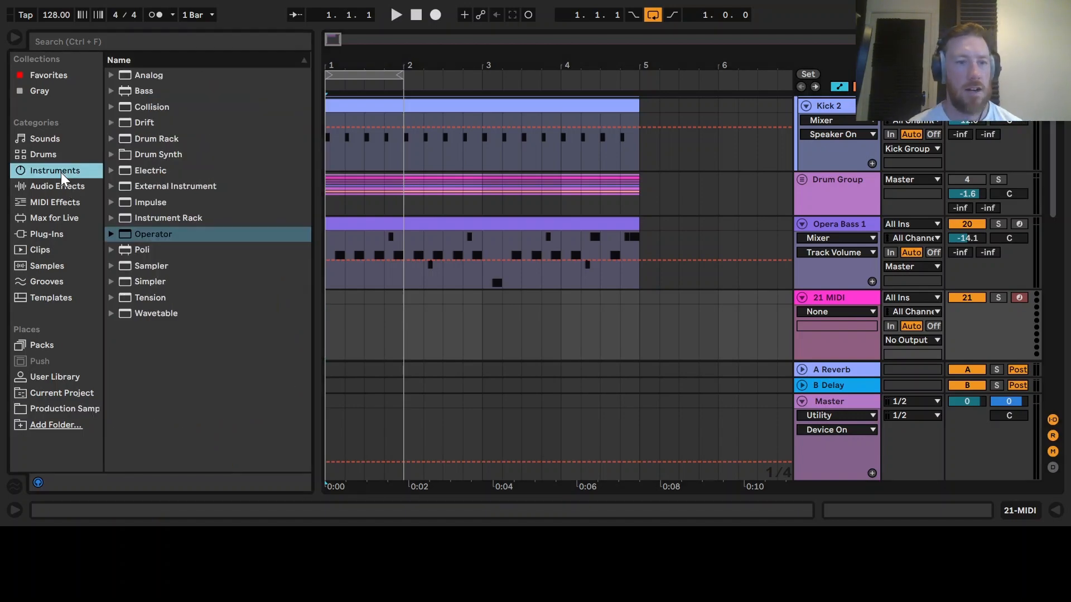
click(142, 236)
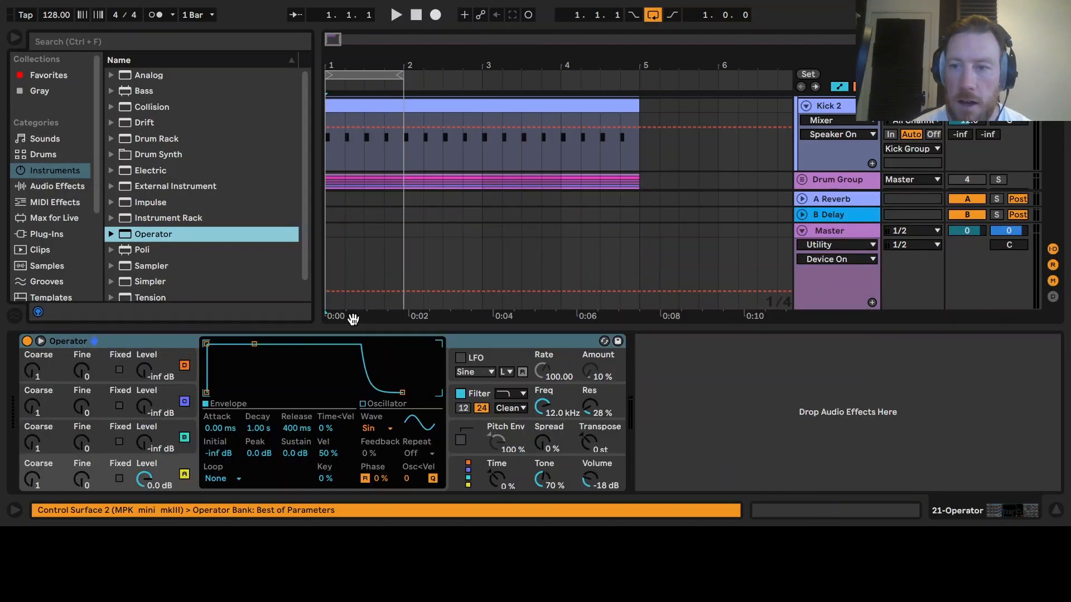
click(1057, 512)
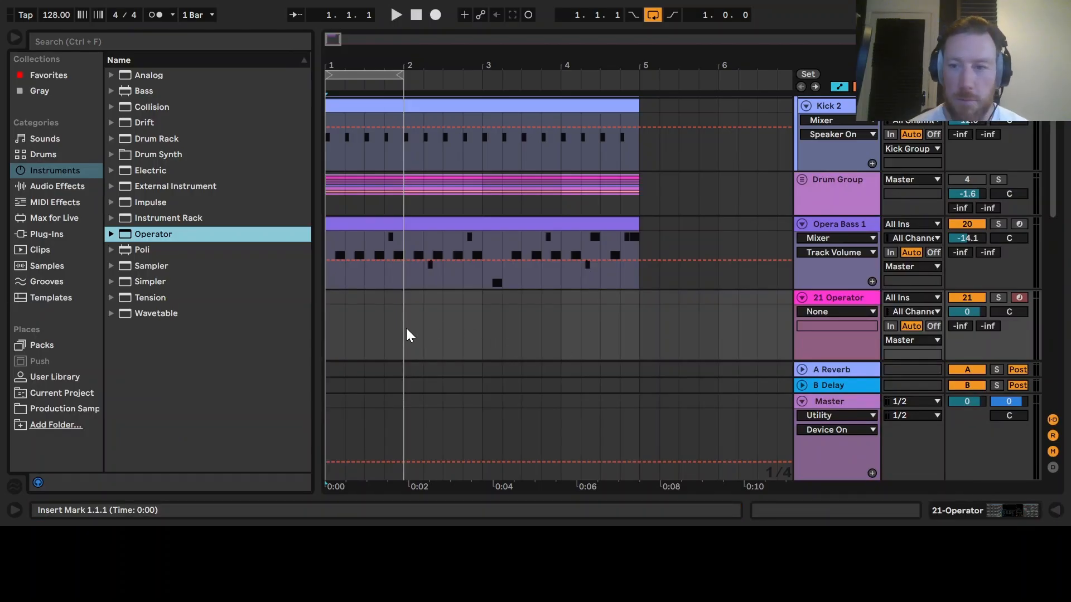
- Mute the Opera Bass 1 track
click(957, 225)
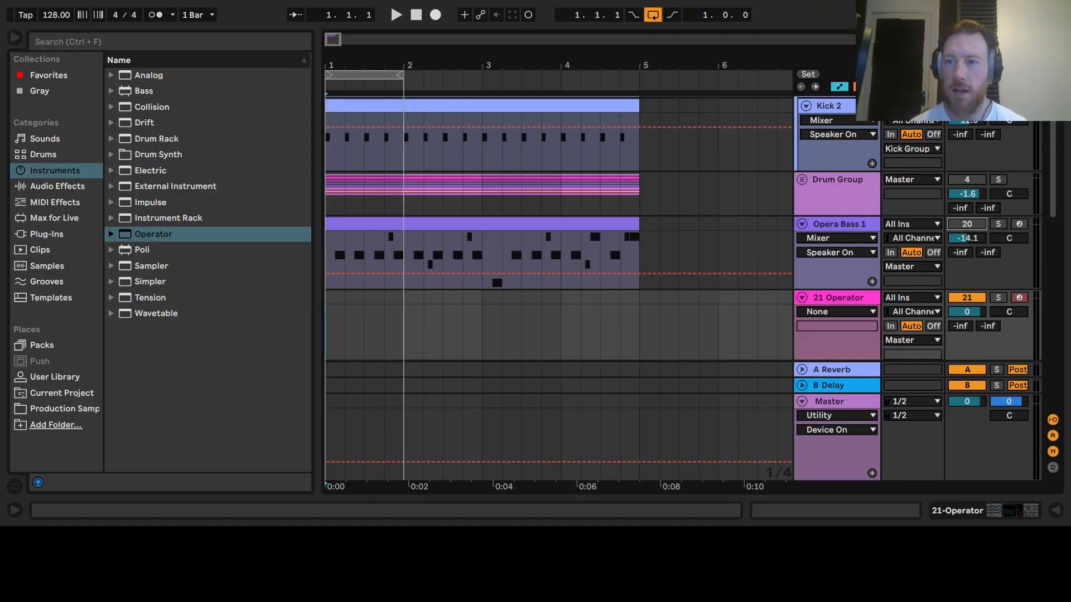
scroll(558, 229, up, 3)
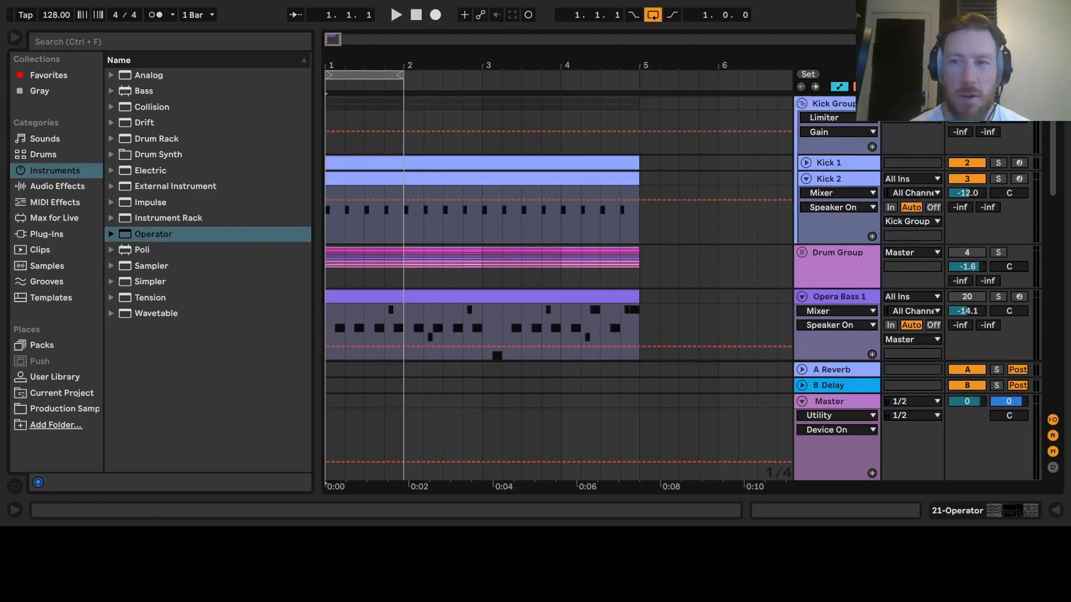
scroll(534, 198, down, 5)
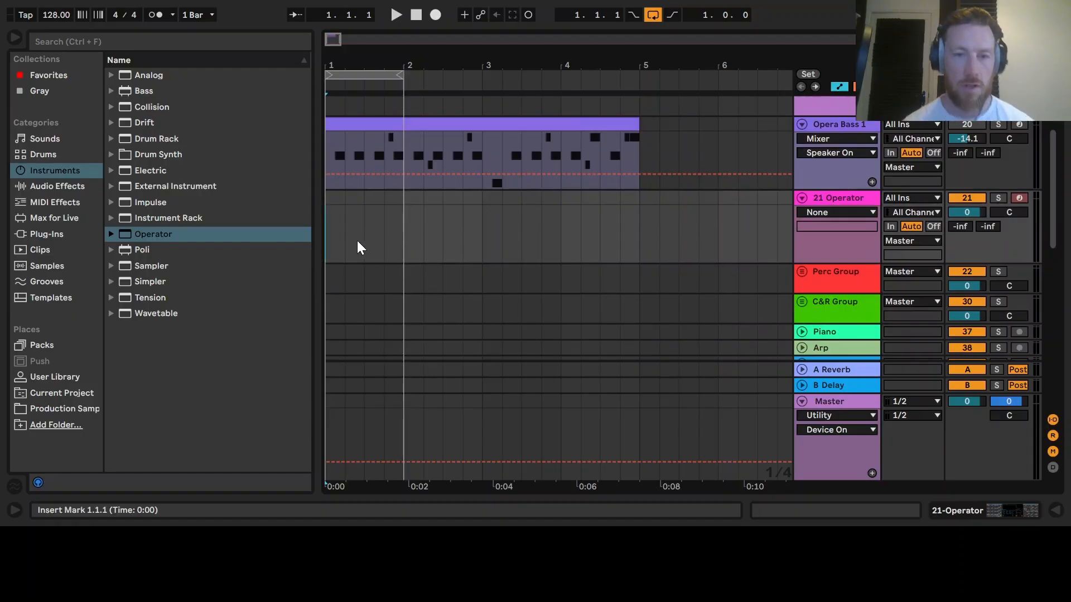
- Create a one-bar MIDI clip in bar 1 of the Operator track and open it for editing
drag(402, 246, 330, 235)
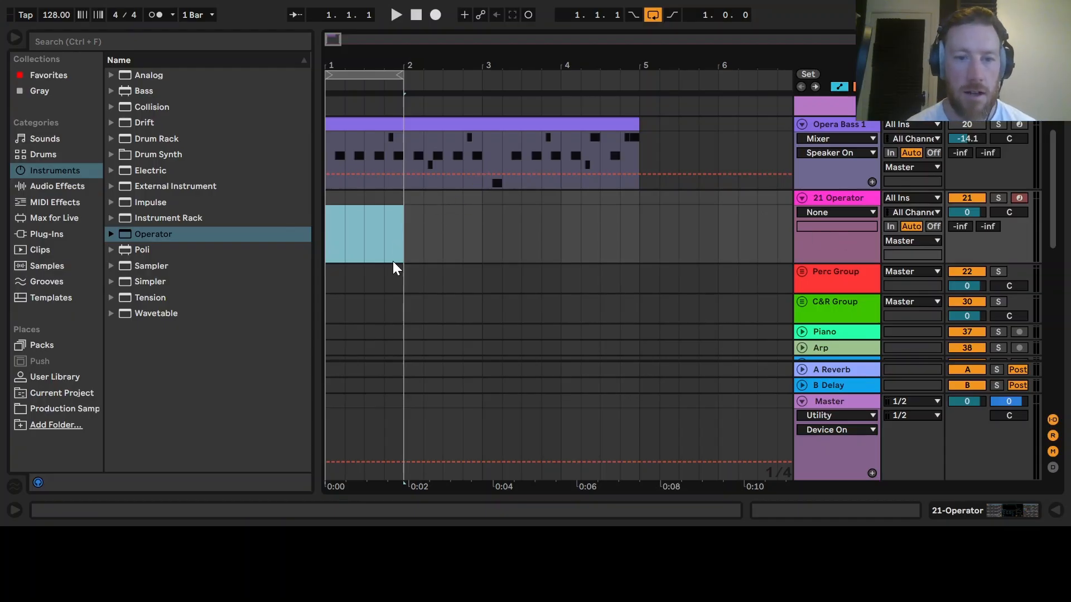
key(ctrl+shift+m)
click(376, 199)
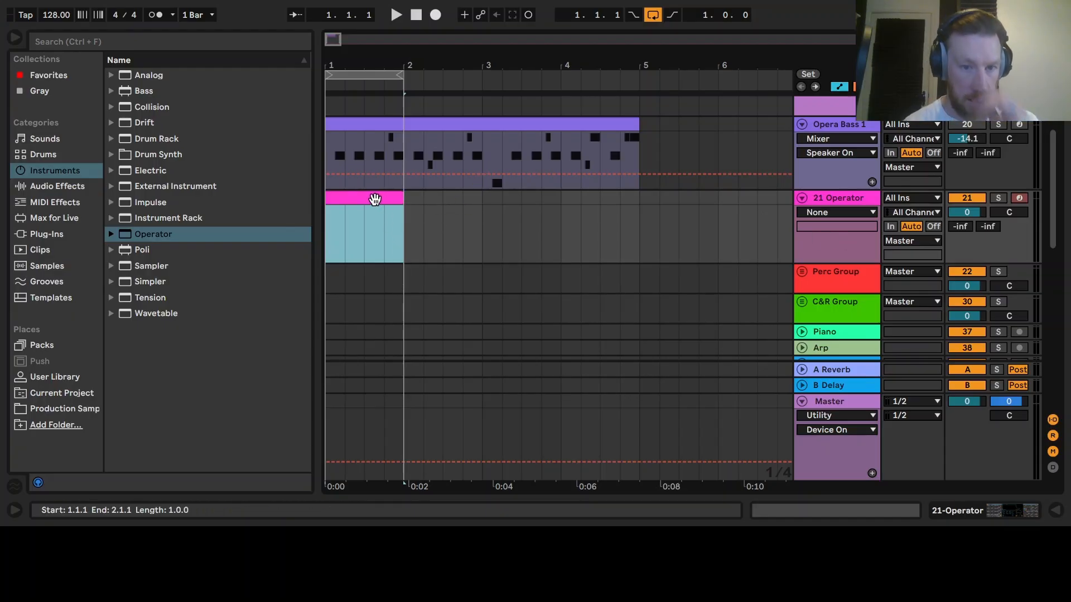
double_click(375, 199)
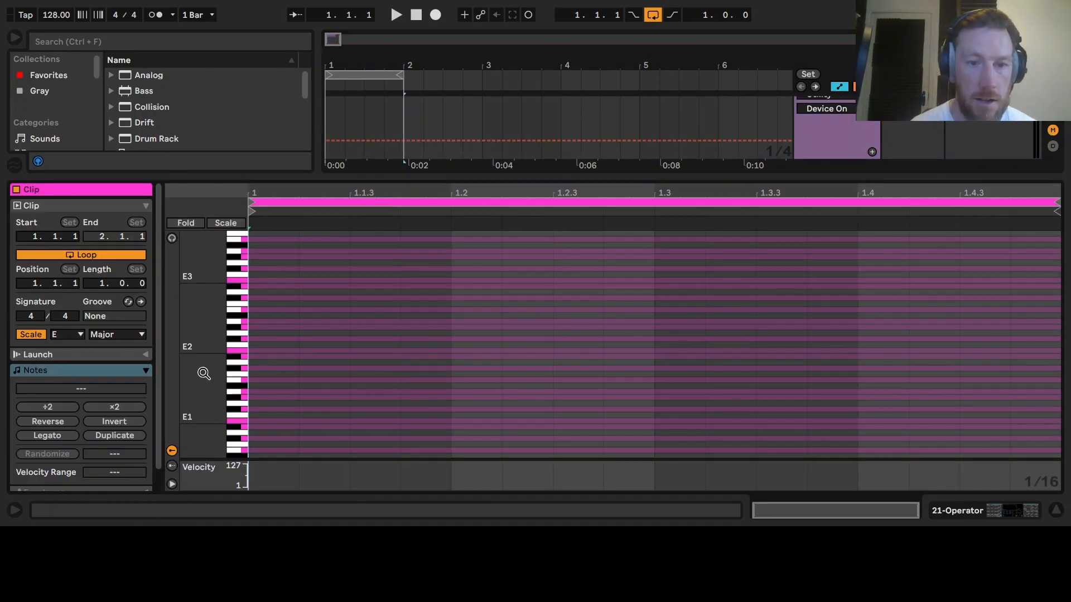
- Set the clip's scale to E Minor
drag(203, 373, 217, 317)
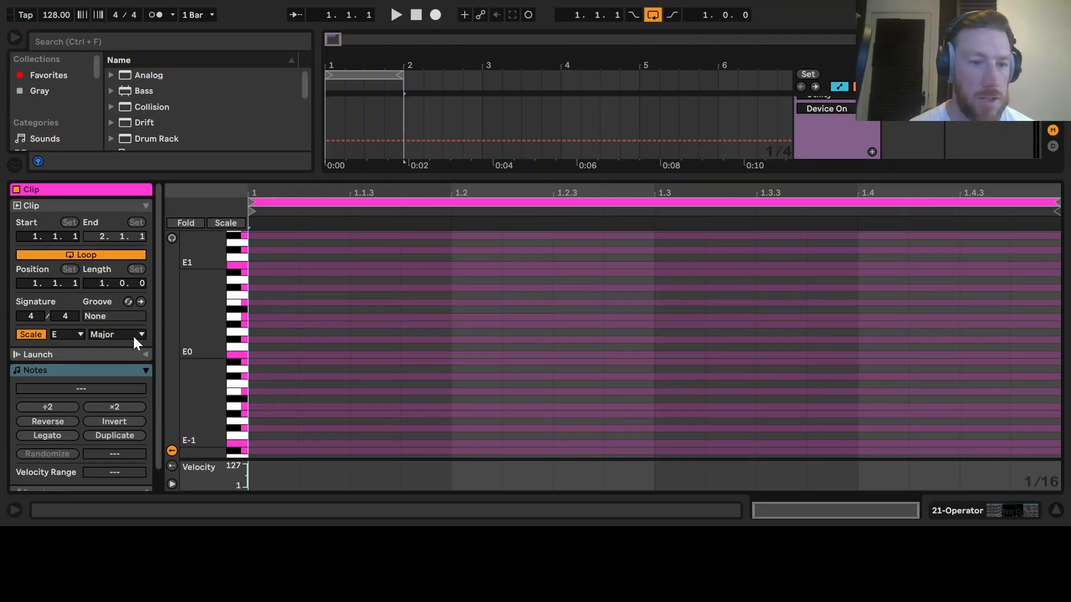
drag(202, 366, 221, 352)
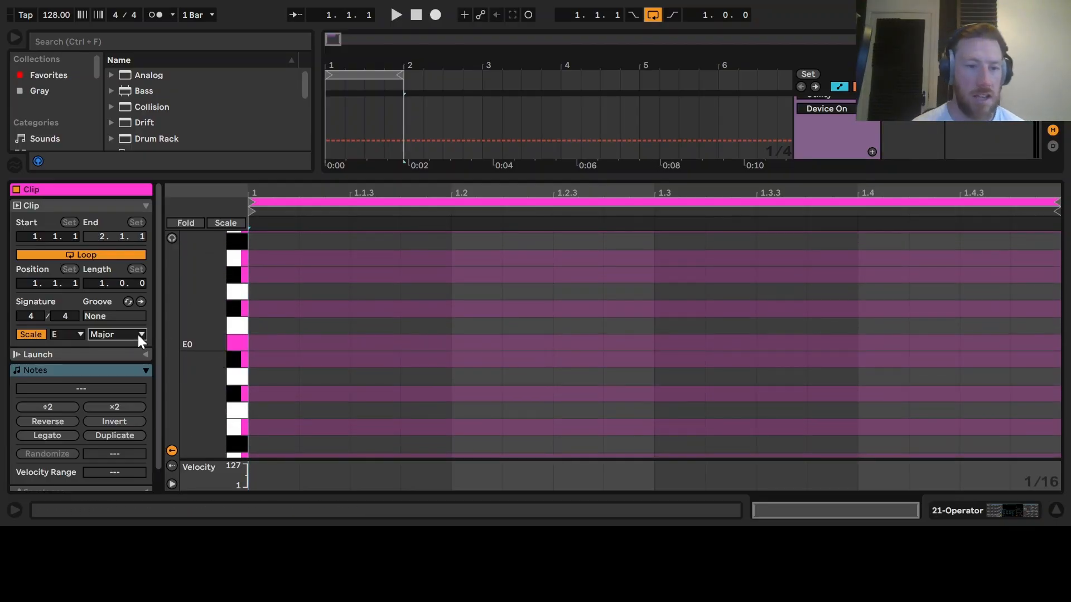
click(147, 1)
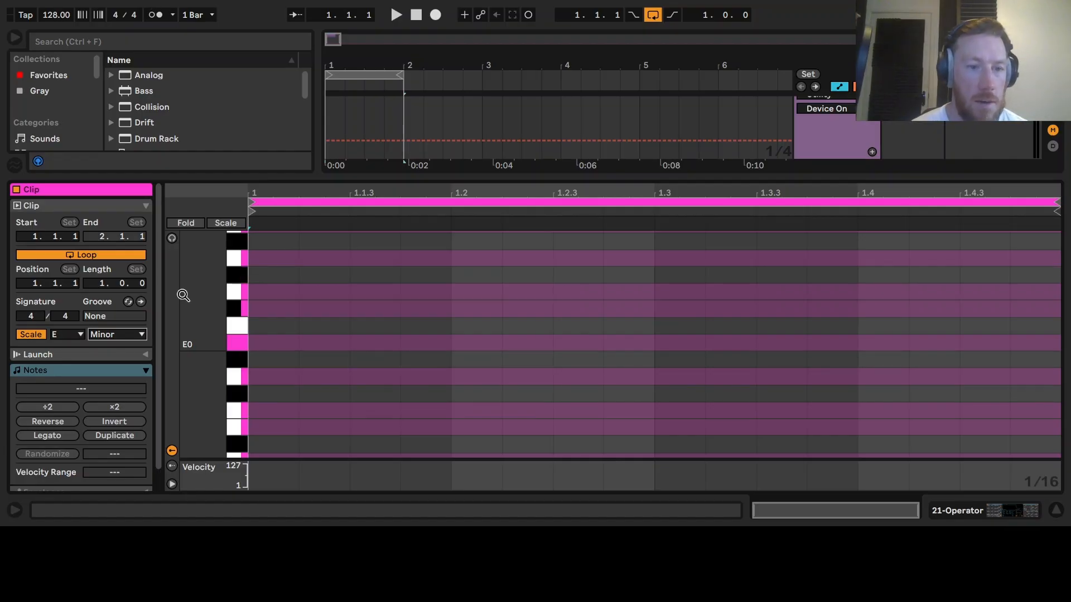
click(26, 336)
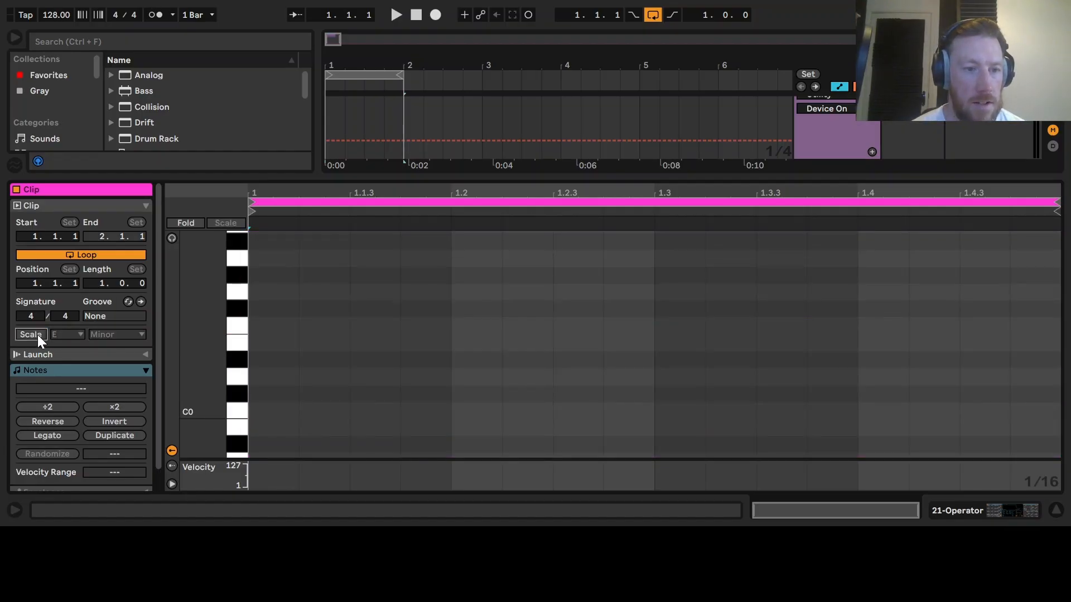
click(32, 336)
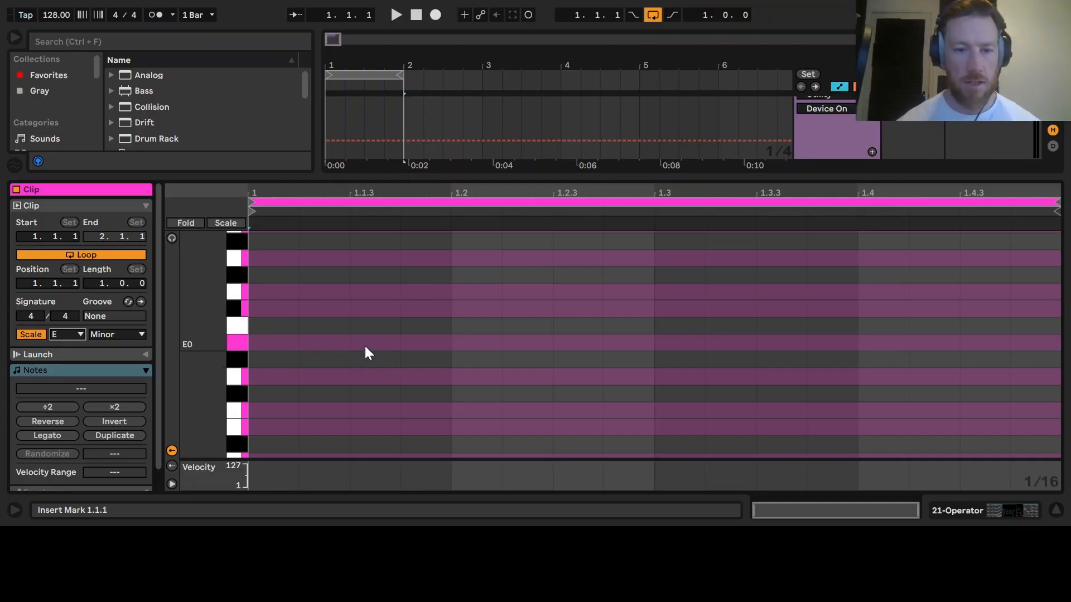
- Draw a sixteenth-note E0 at position 1.1.4 and preview it
double_click(437, 347)
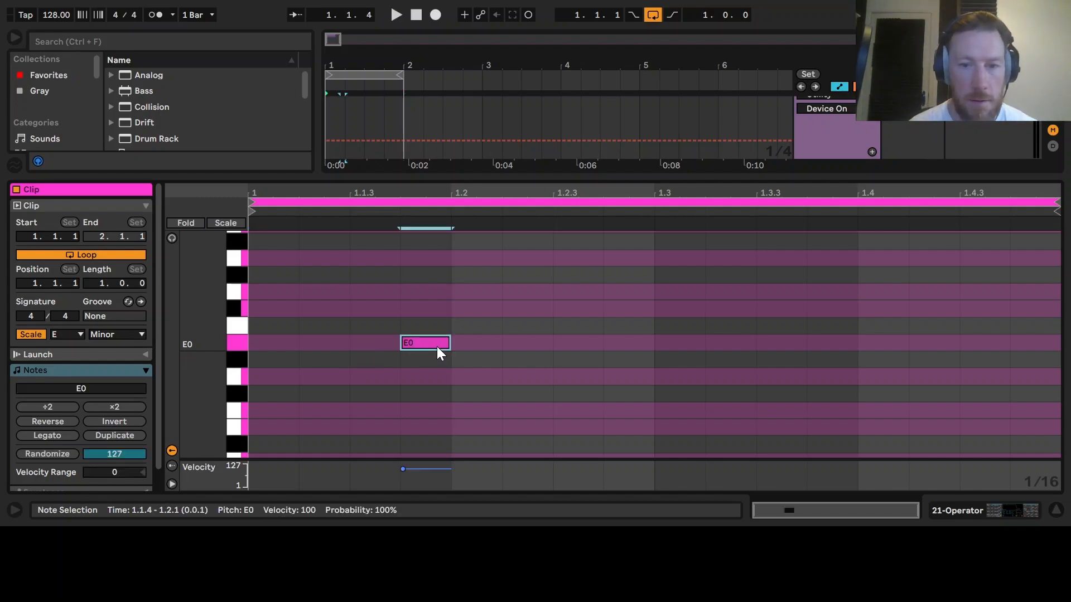
mouse_move(438, 347)
mouse_down()
mouse_move(382, 341)
mouse_move(424, 347)
mouse_up()
key(space)
key(space)
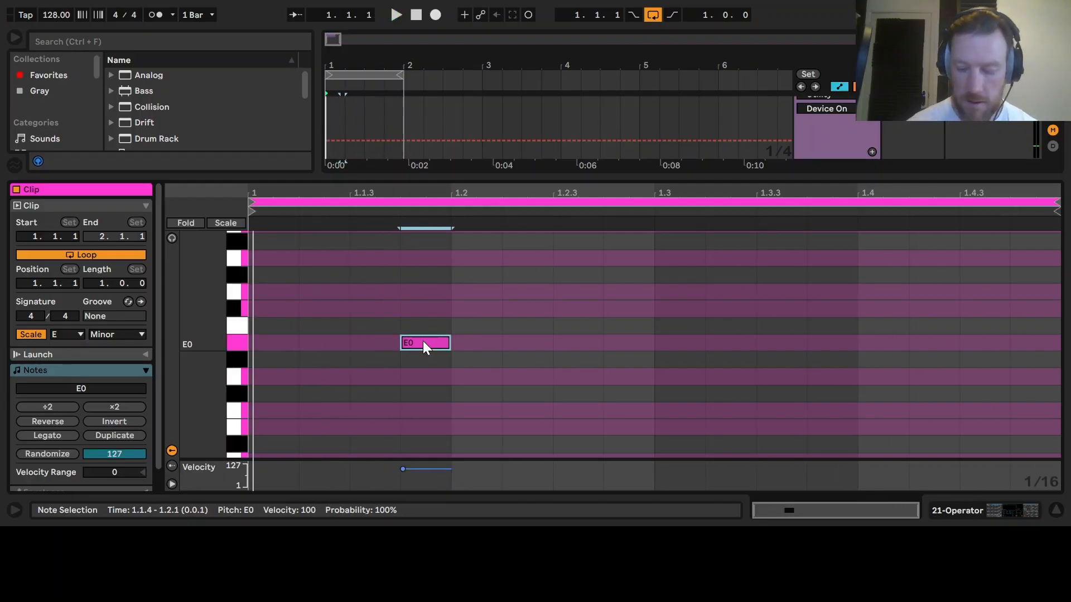
- Transpose the note up three octaves to E3
key(shift+Up)
key(shift+Up)
key(shift+Up)
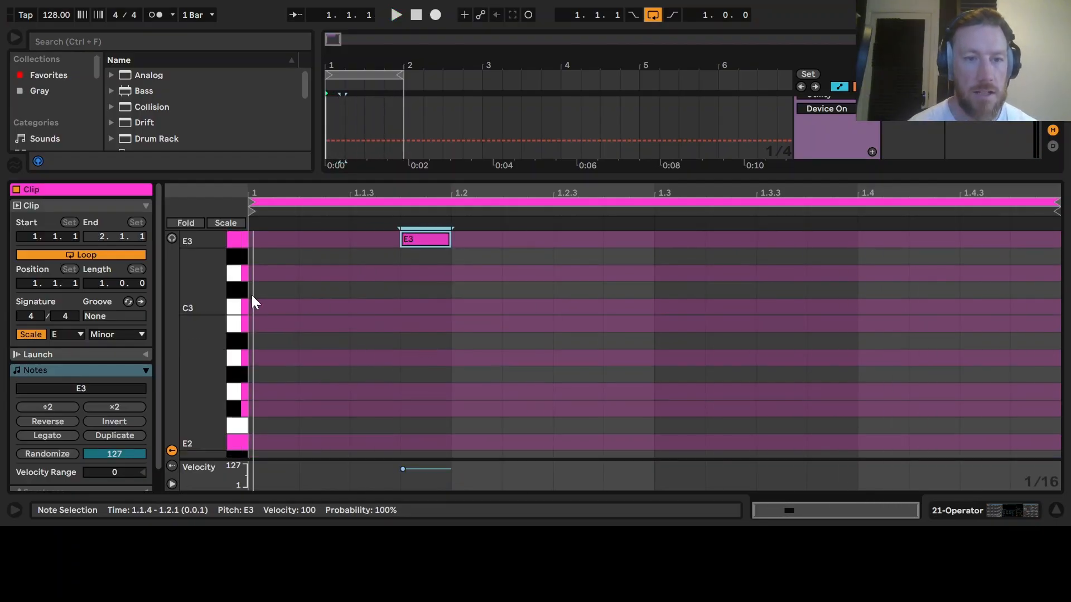
scroll(213, 297, up, 5)
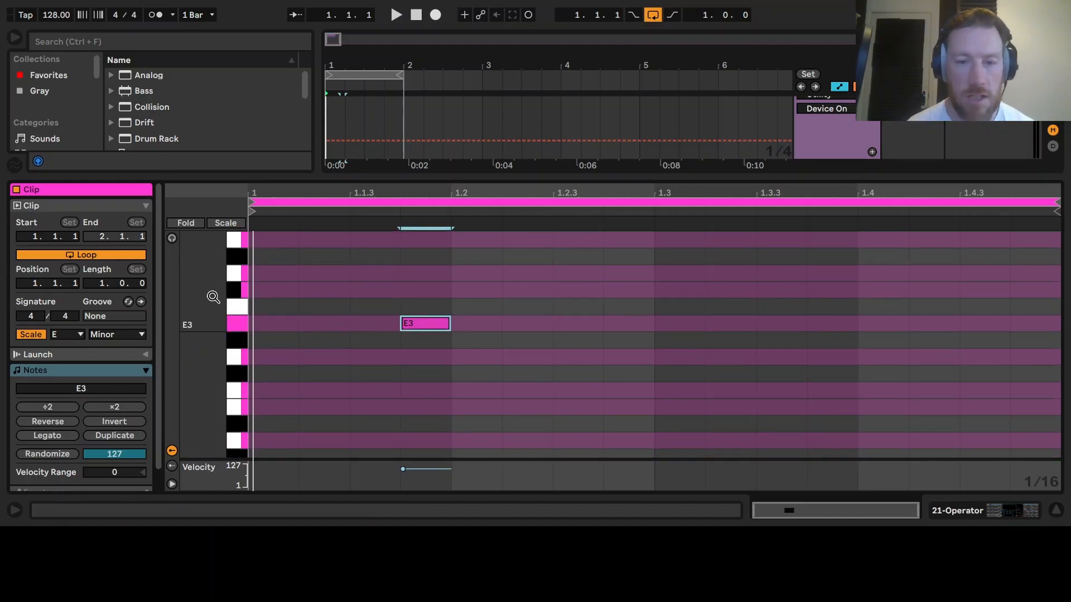
- Add two more sixteenth E3 notes at 1.2.4 and 1.3.4 while the loop plays
key(space)
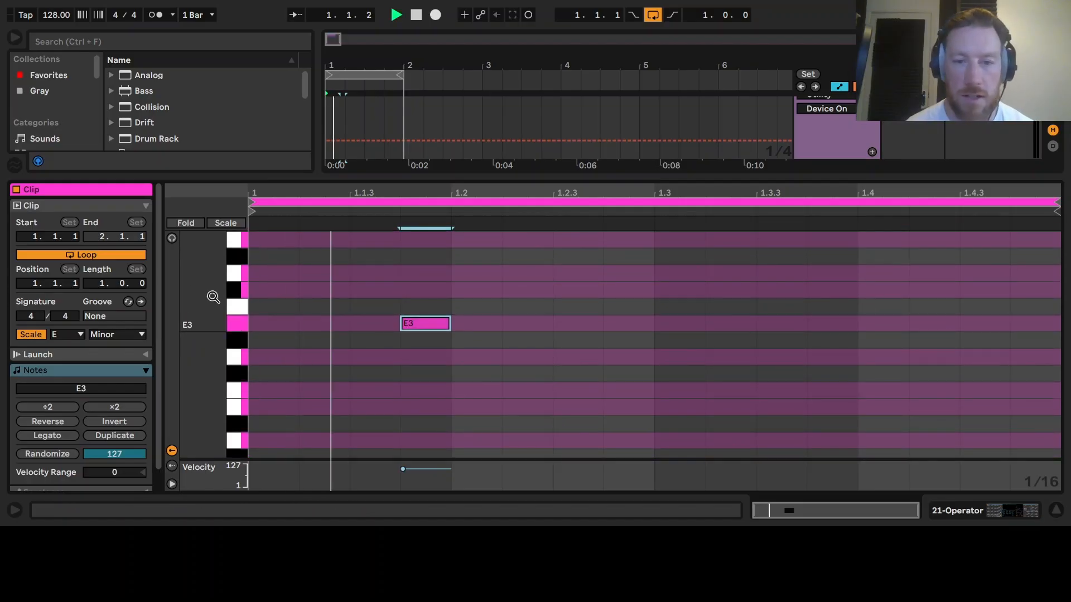
double_click(642, 325)
double_click(850, 325)
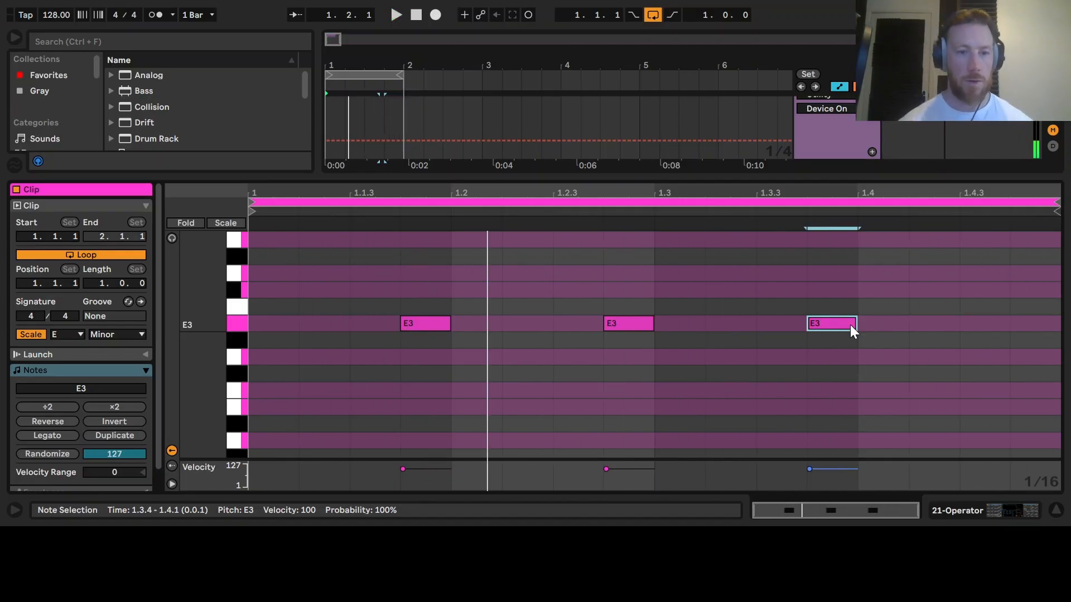
- Change Operator's oscillator A waveform from sine to SwD
click(993, 511)
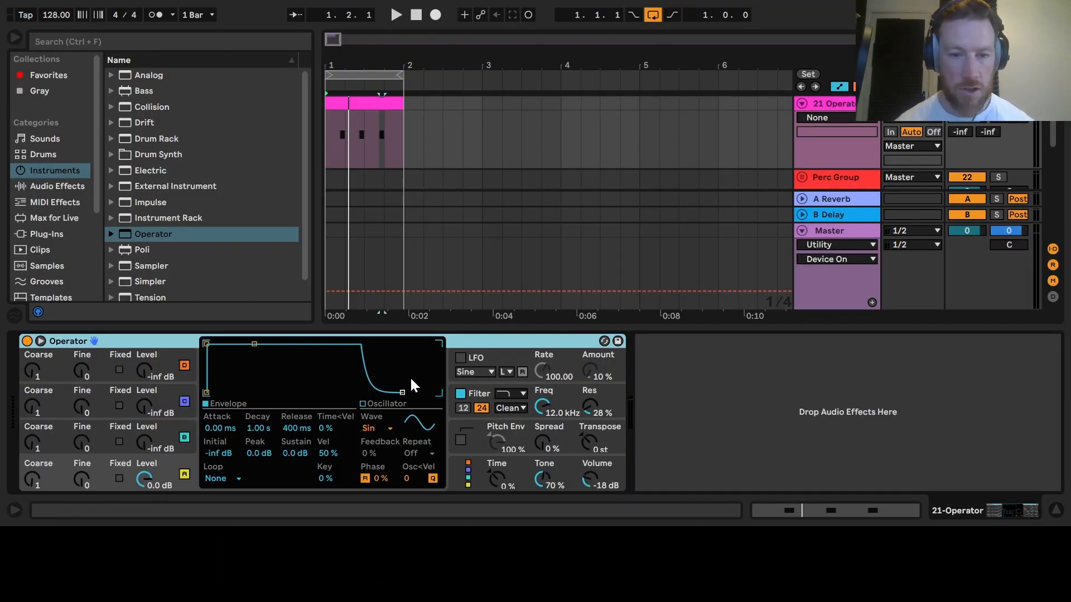
click(367, 429)
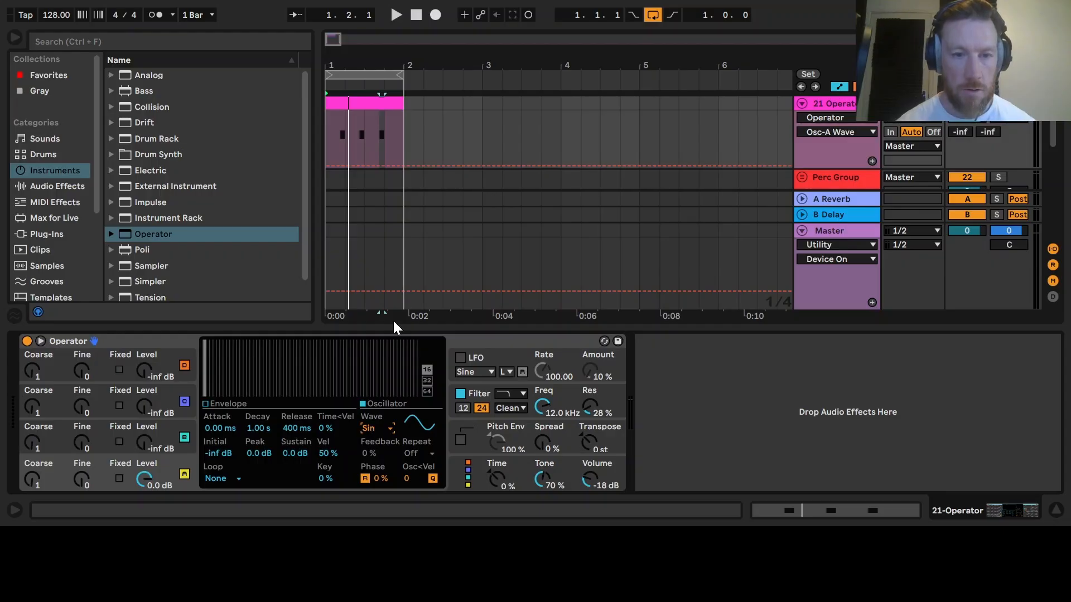
click(389, 262)
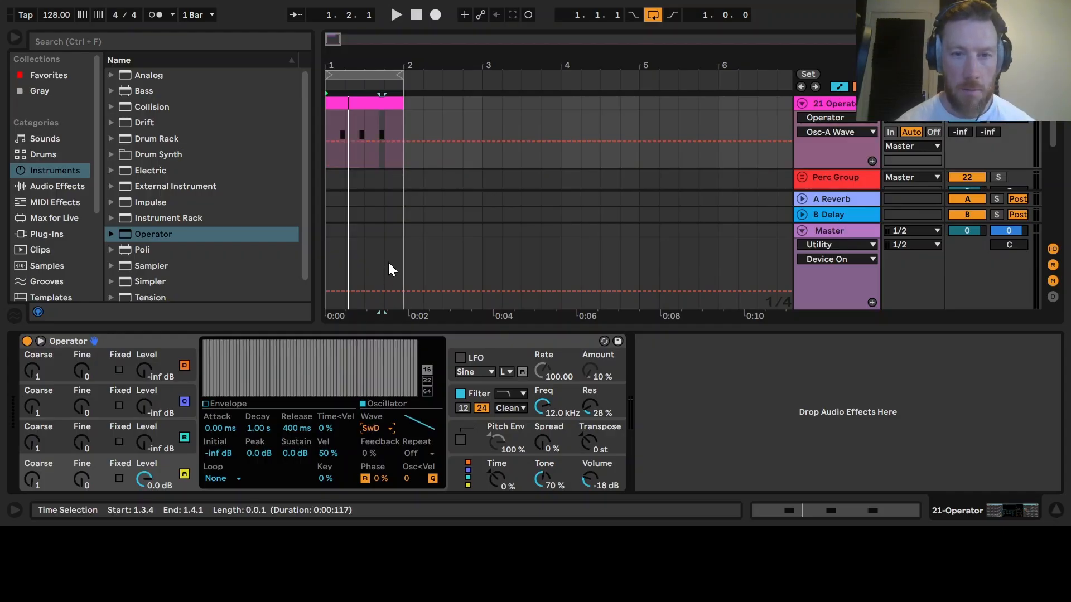
- Select all three notes in the clip, transpose them down three octaves to E0, and play the loop
double_click(374, 103)
key(ctrl+a)
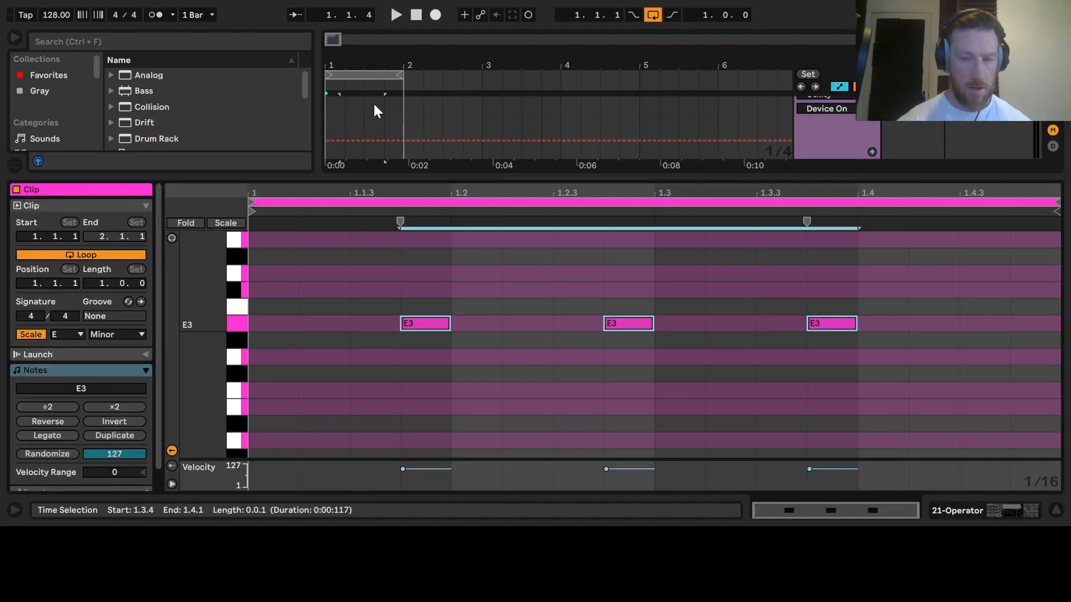
key(shift+Down)
key(shift+Down)
key(shift+Down)
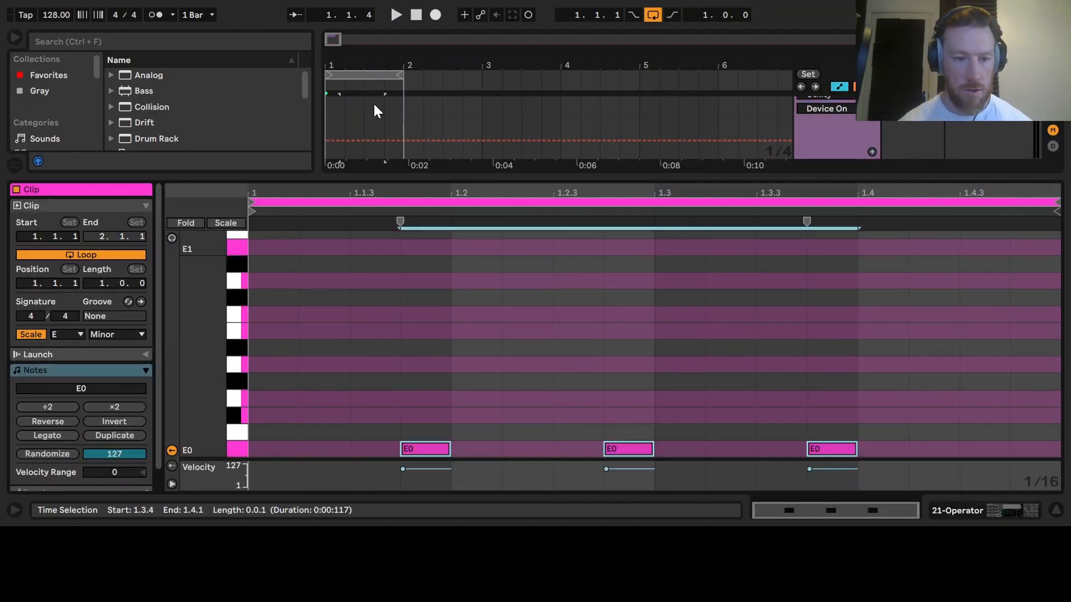
scroll(215, 418, down, 3)
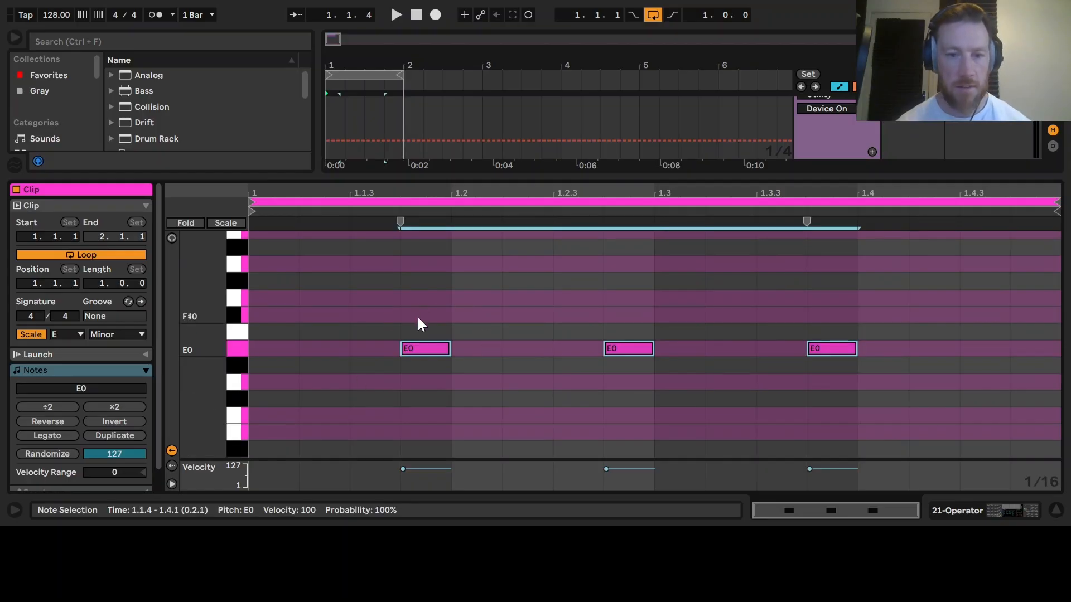
key(space)
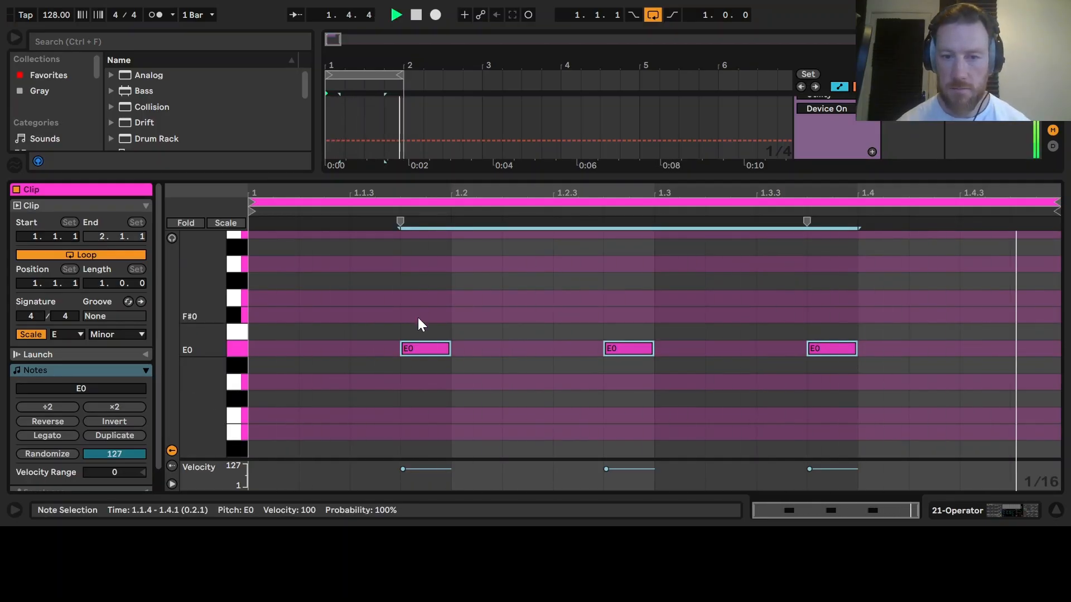
- Open Operator's filter section and lower its cutoff frequency to about 179 Hz while auditioning the loop
click(963, 513)
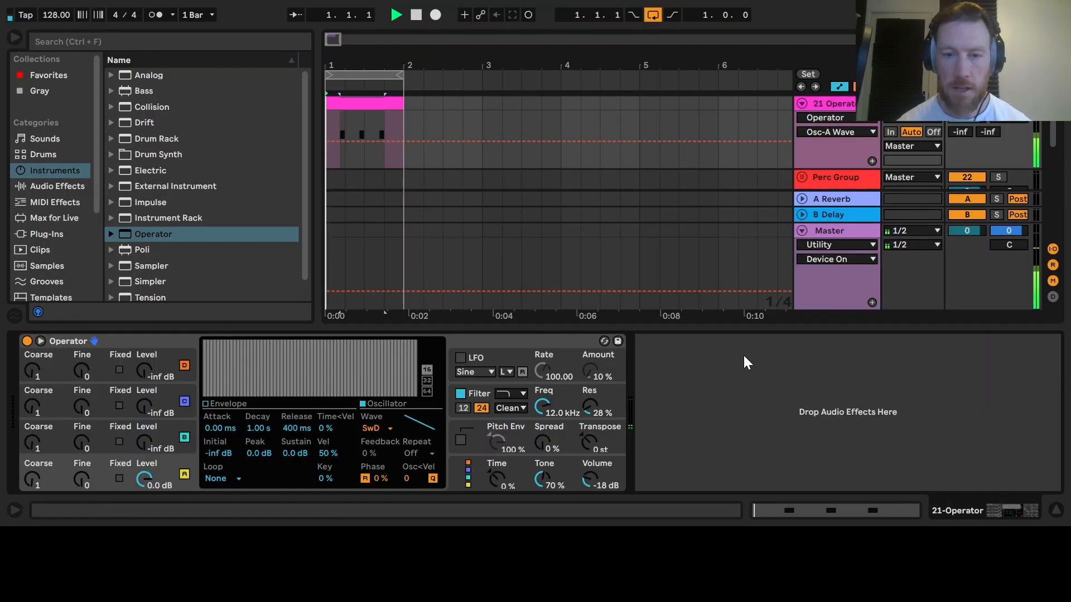
key(space)
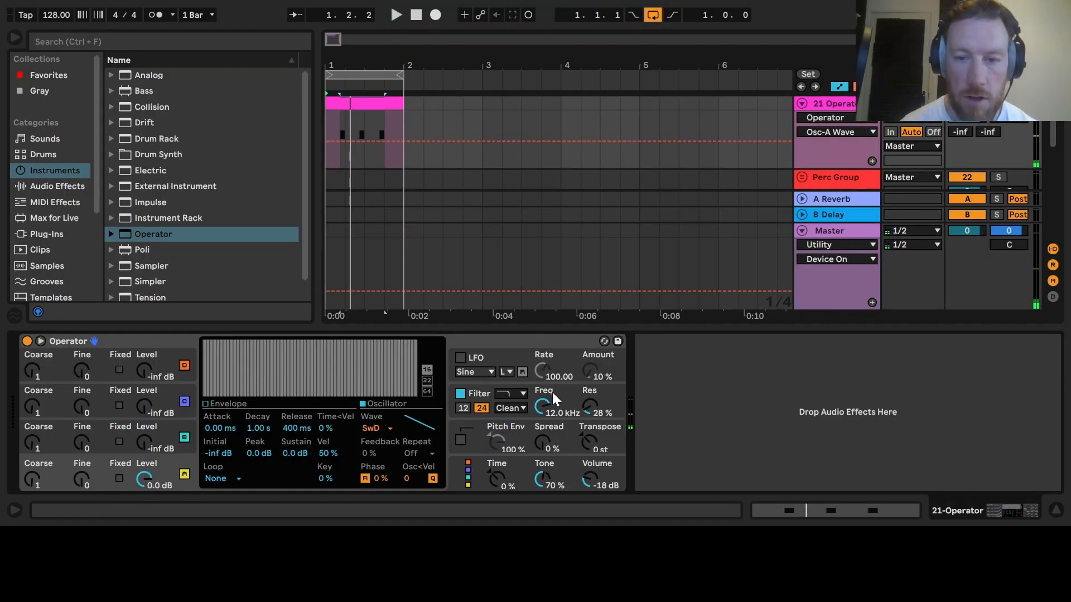
click(483, 394)
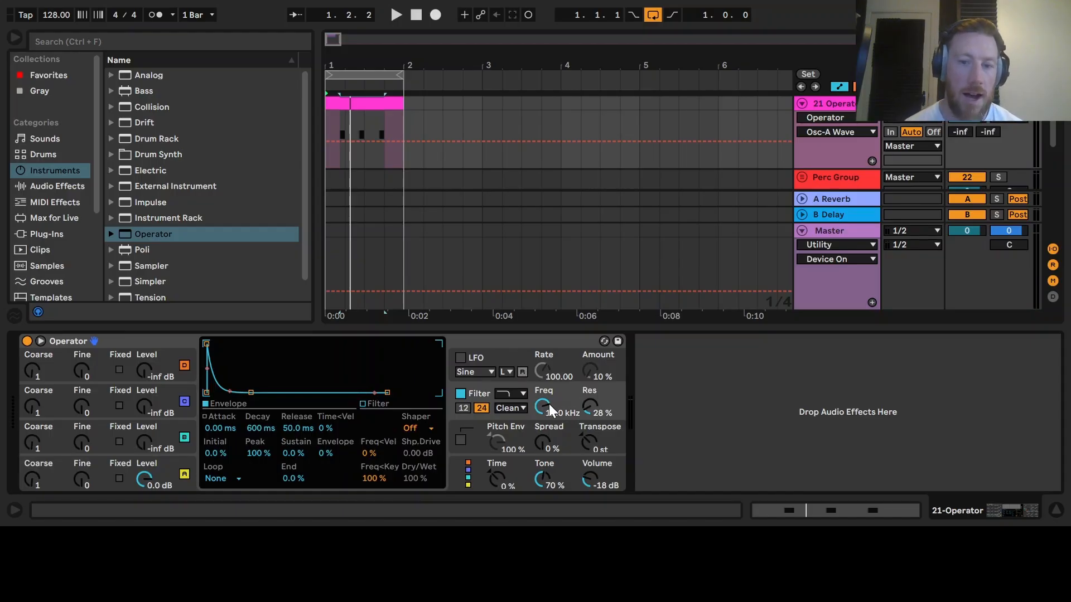
drag(549, 404, 549, 423)
key(space)
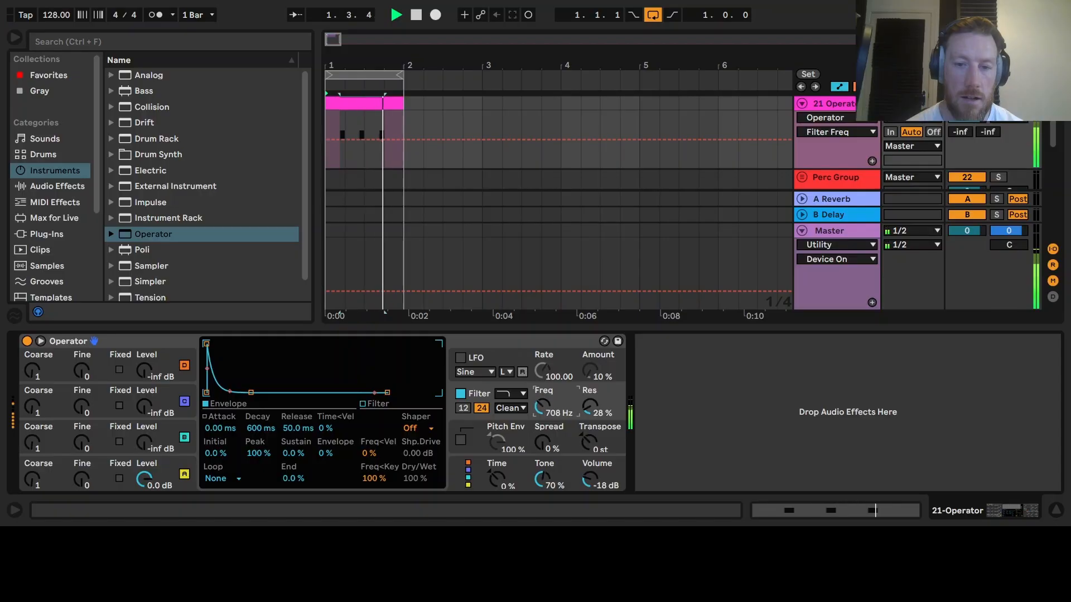
key(space)
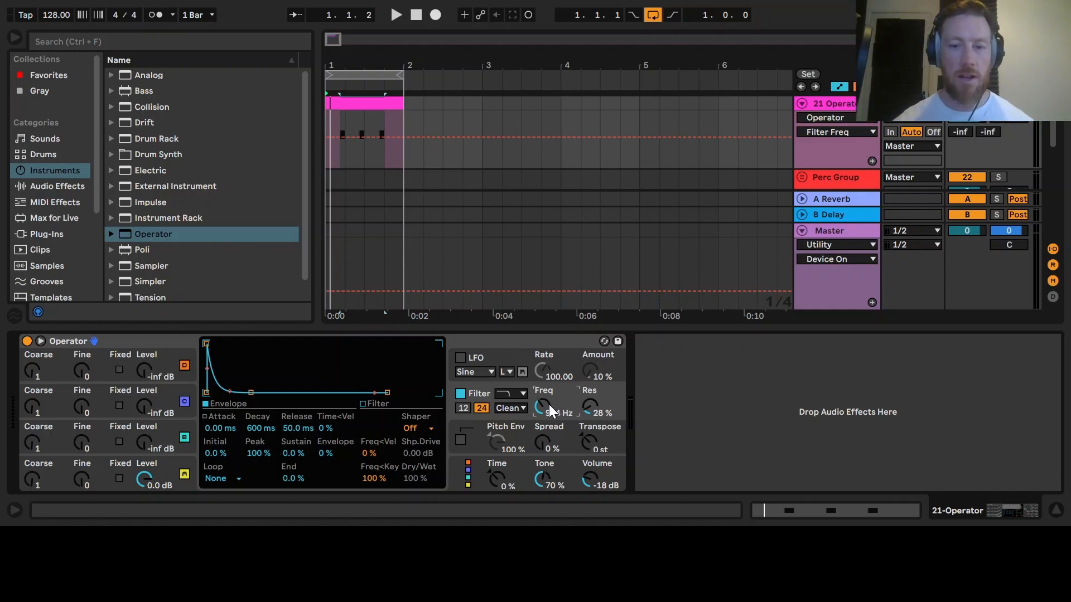
drag(549, 404, 549, 441)
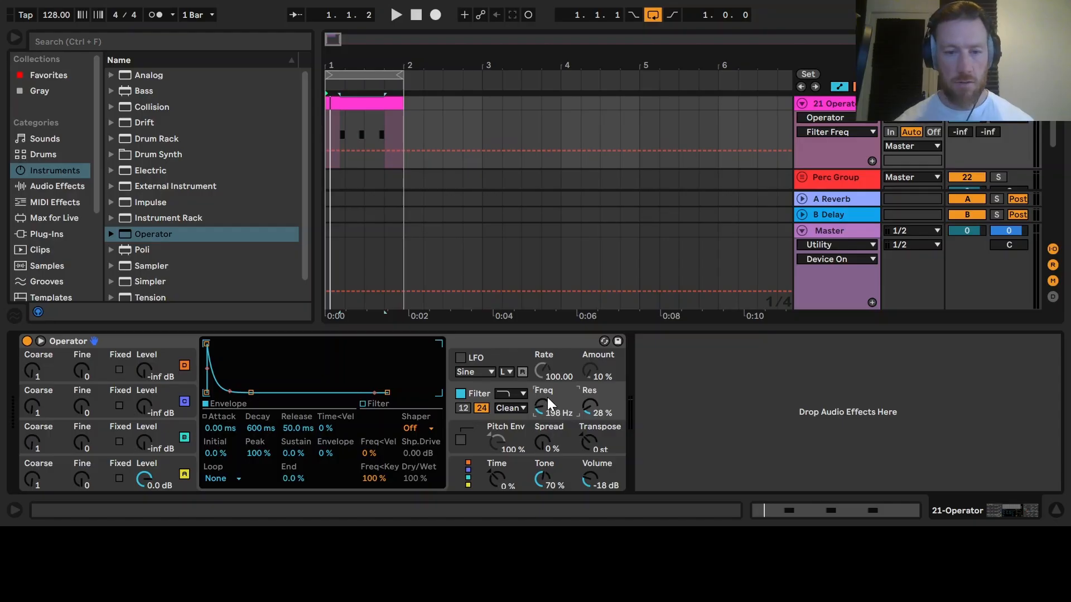
click(377, 405)
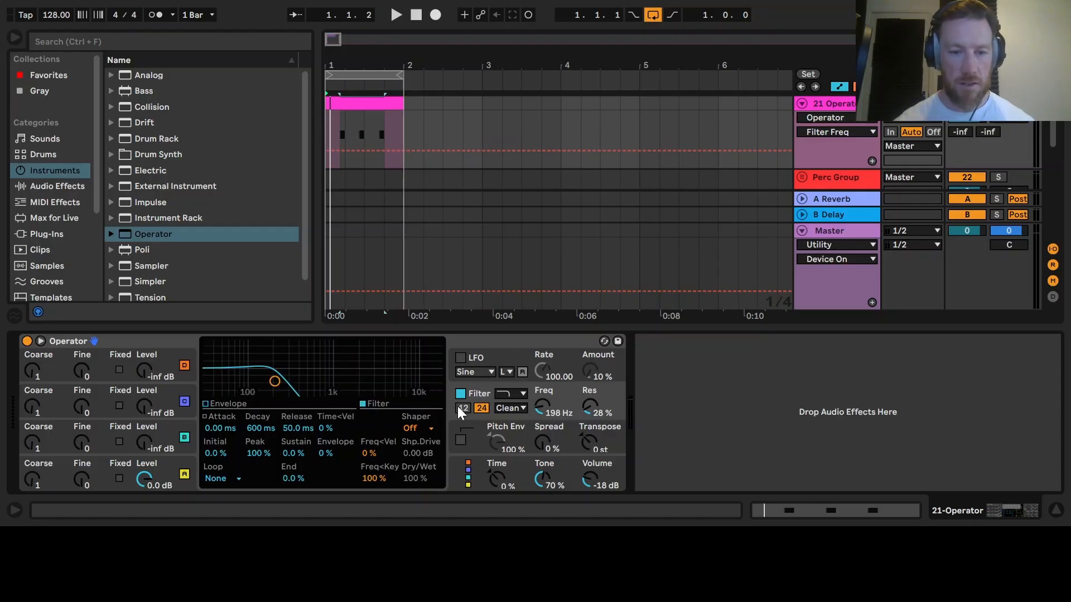
mouse_move(547, 407)
mouse_down()
mouse_move(547, 384)
mouse_move(548, 427)
mouse_move(542, 403)
mouse_up()
key(space)
key(space)
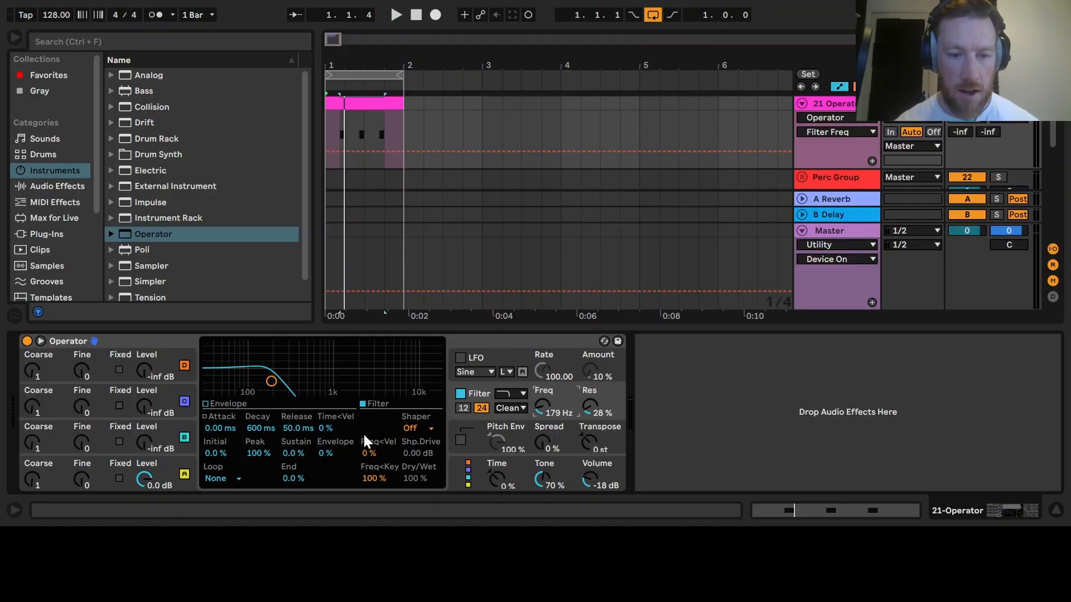
- Set Operator's filter envelope amount to 50% and its decay to 3.83 s
click(327, 453)
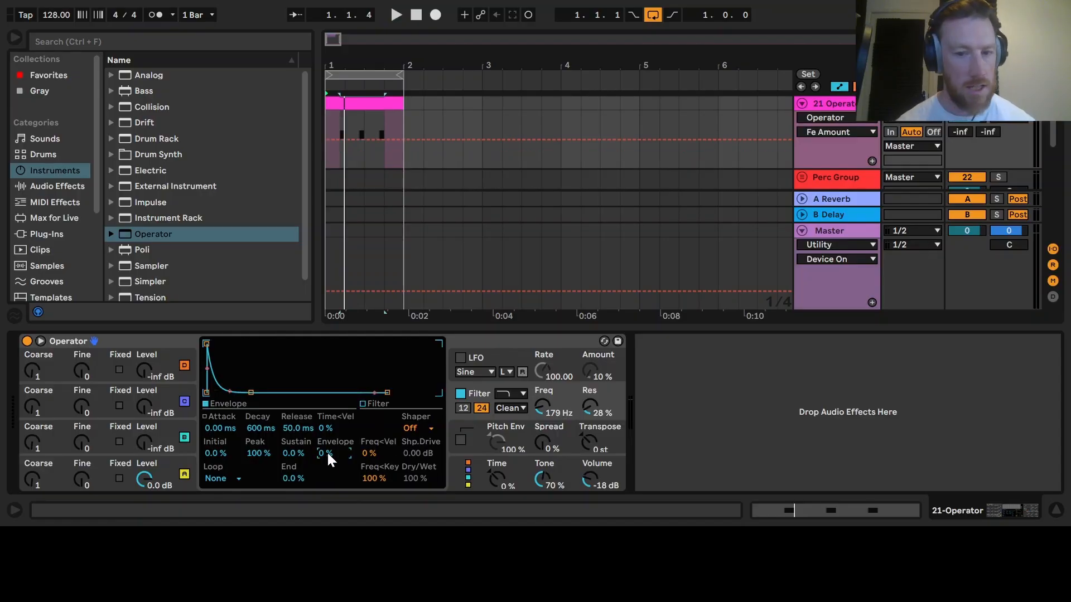
key(space)
drag(328, 453, 328, 425)
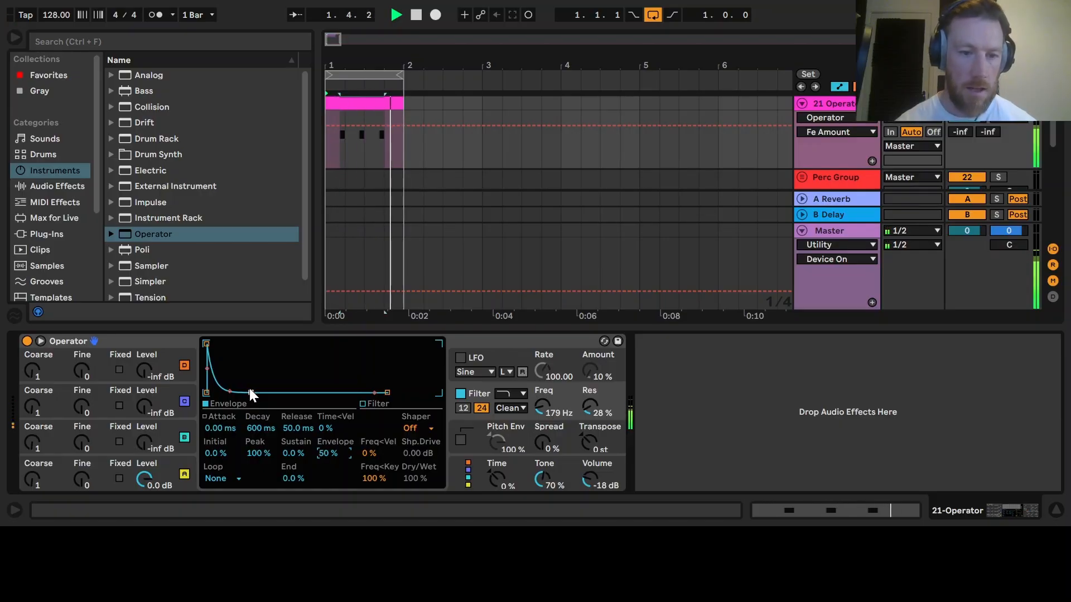
click(258, 428)
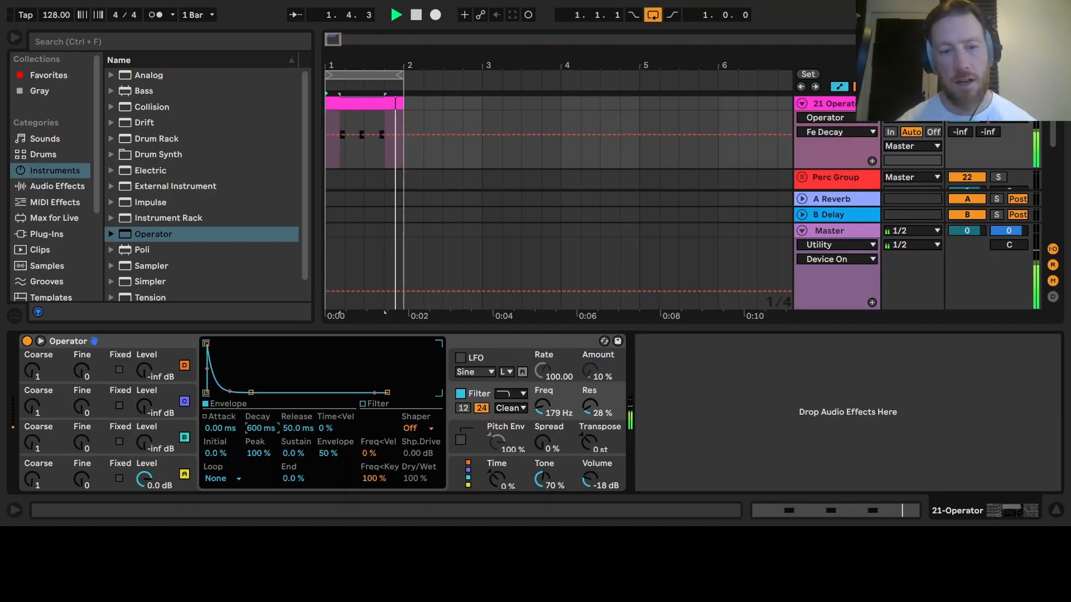
mouse_move(258, 427)
mouse_down()
mouse_move(258, 410)
mouse_move(256, 419)
mouse_up()
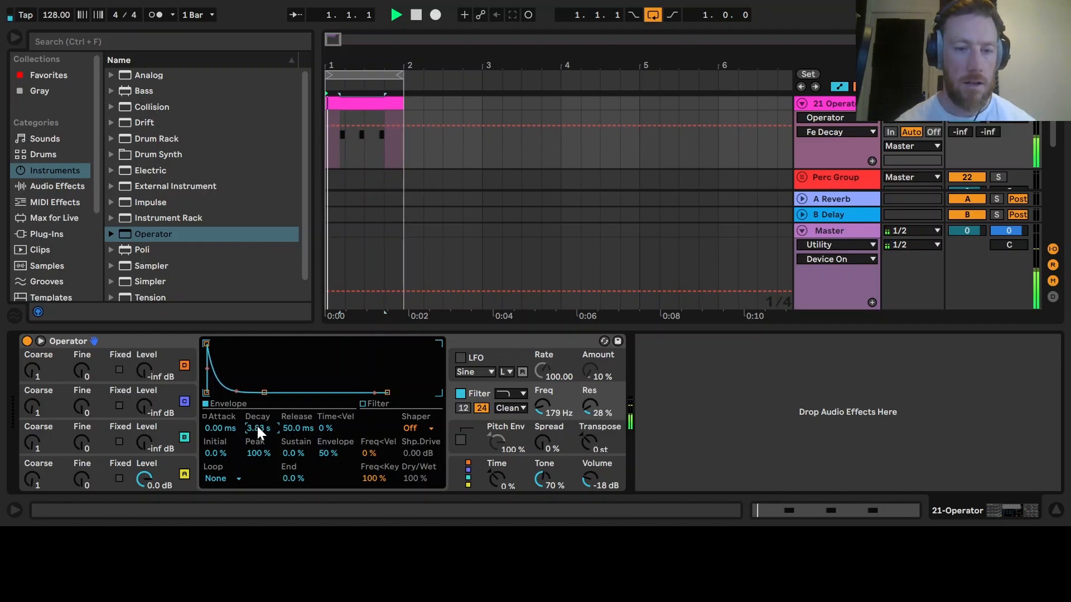
- Open the clip, select all three notes and lengthen them to eighth notes, then play the loop
double_click(351, 101)
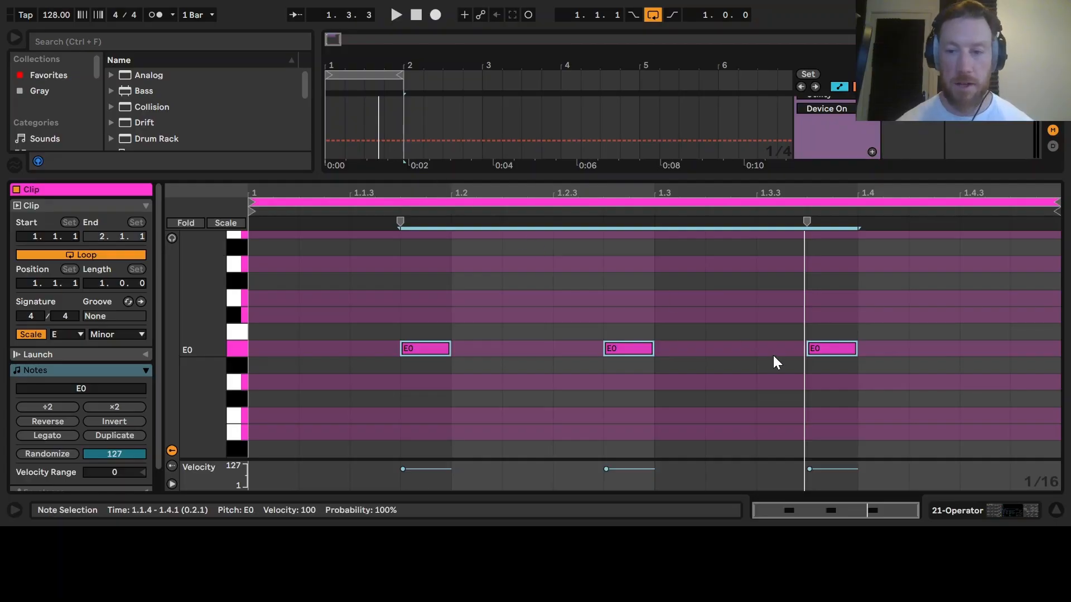
click(691, 337)
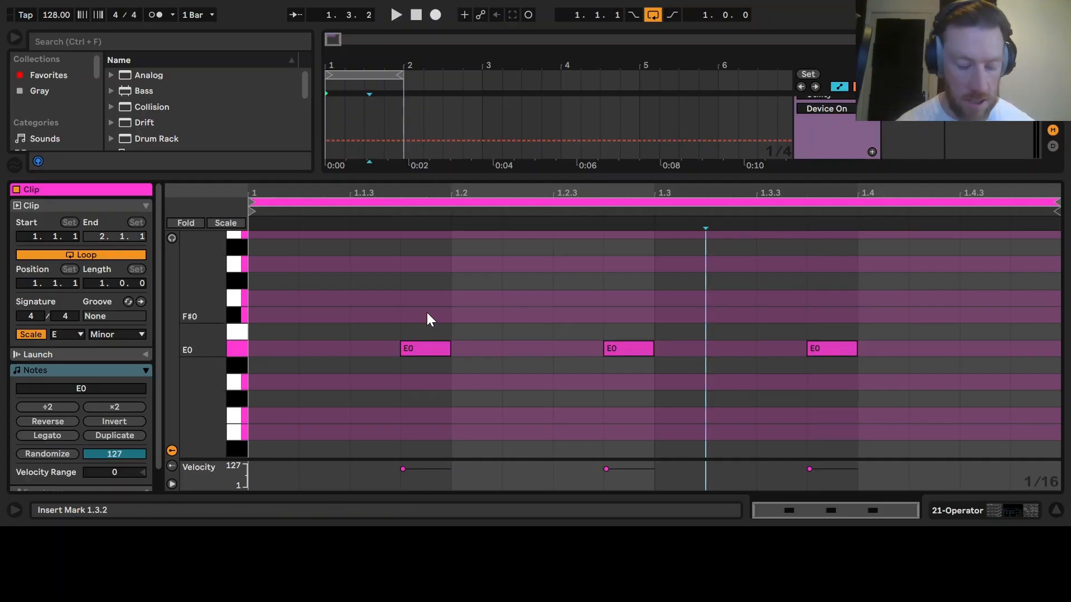
key(ctrl+a)
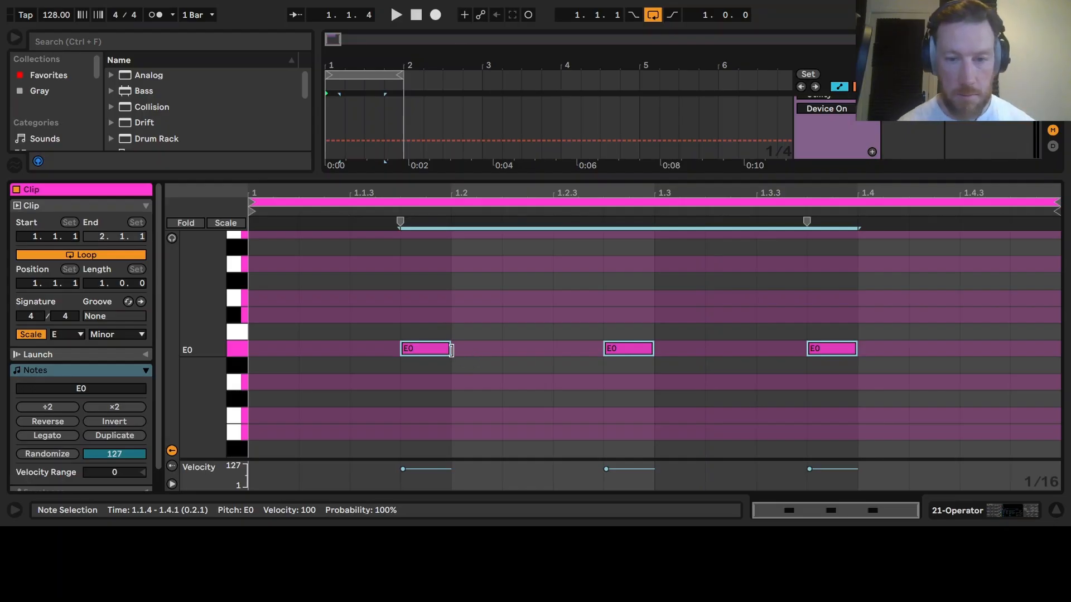
drag(449, 349, 498, 353)
key(space)
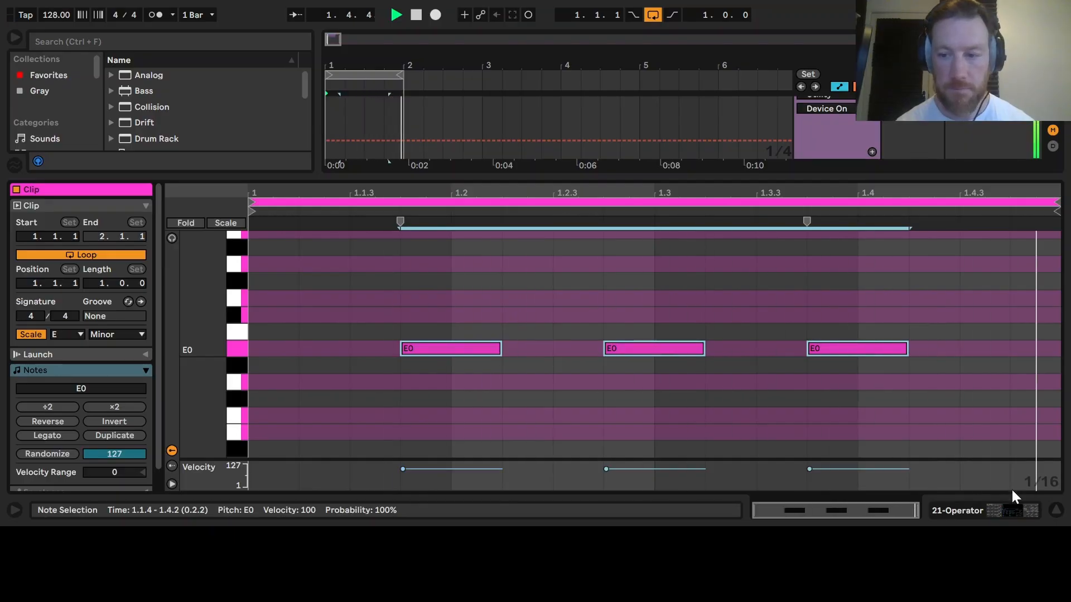
- Load a Drum Buss from the Drive & Color audio effects after Operator
click(991, 506)
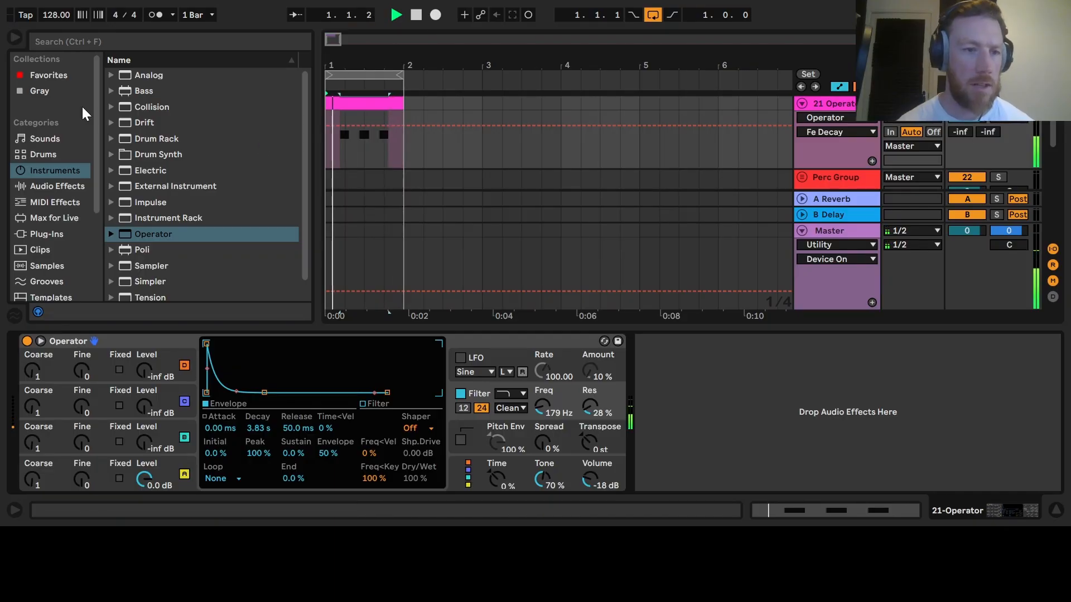
click(58, 185)
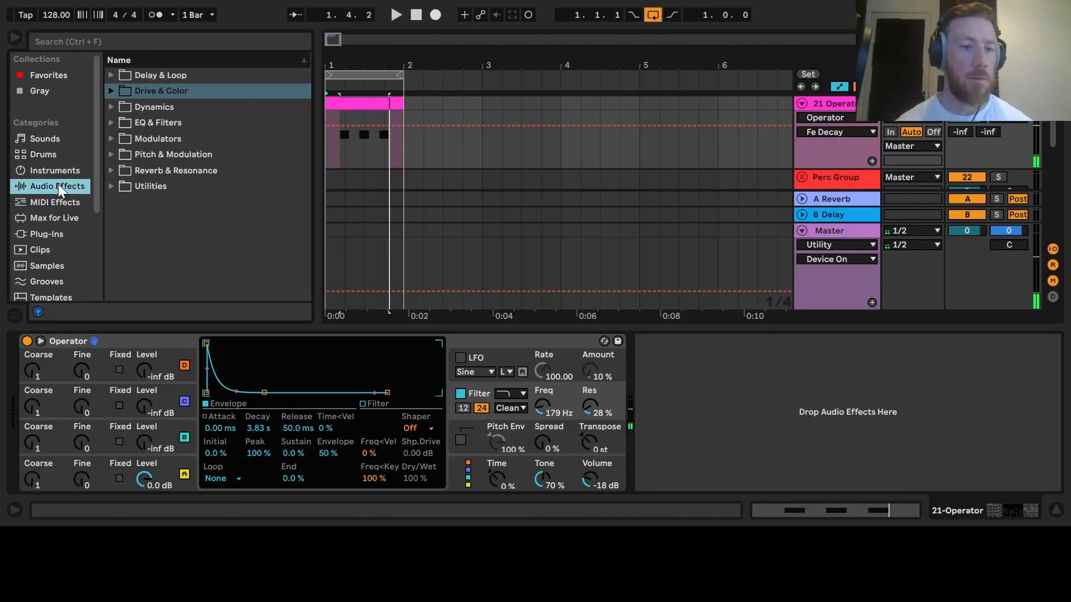
click(111, 91)
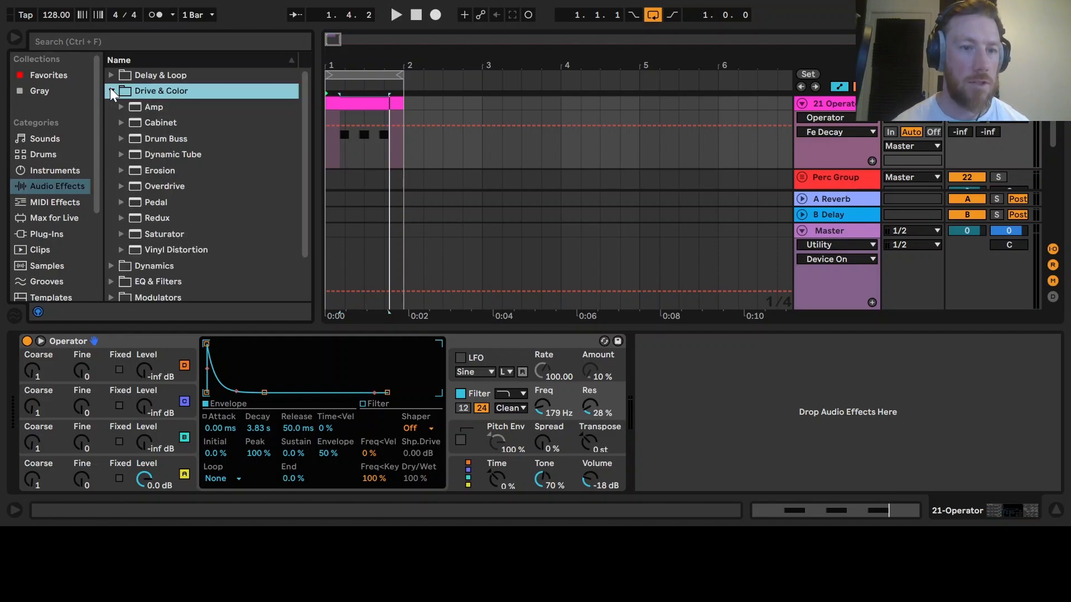
click(151, 139)
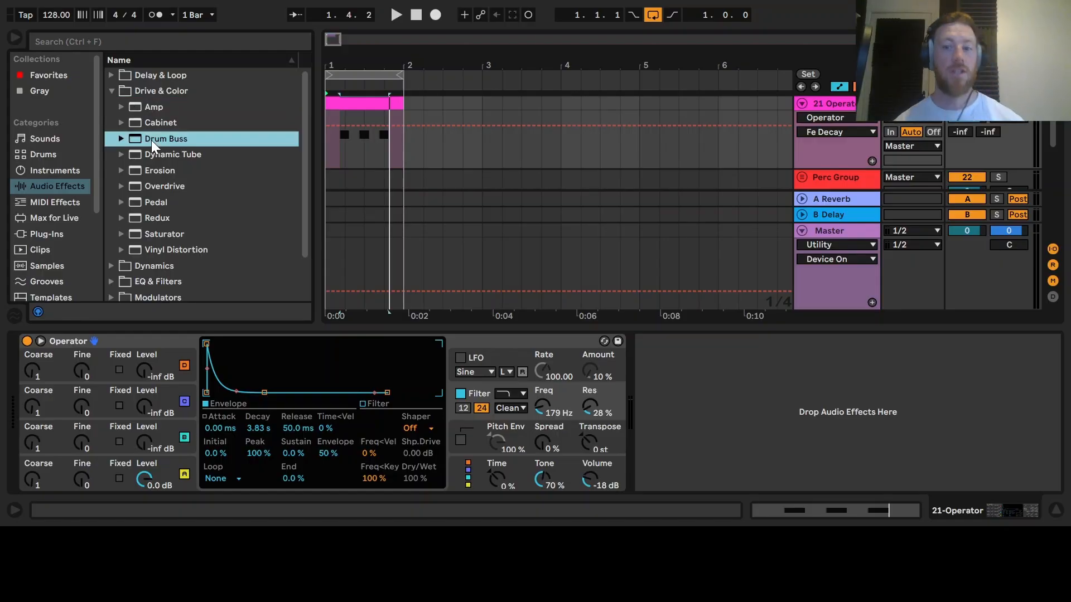
double_click(152, 139)
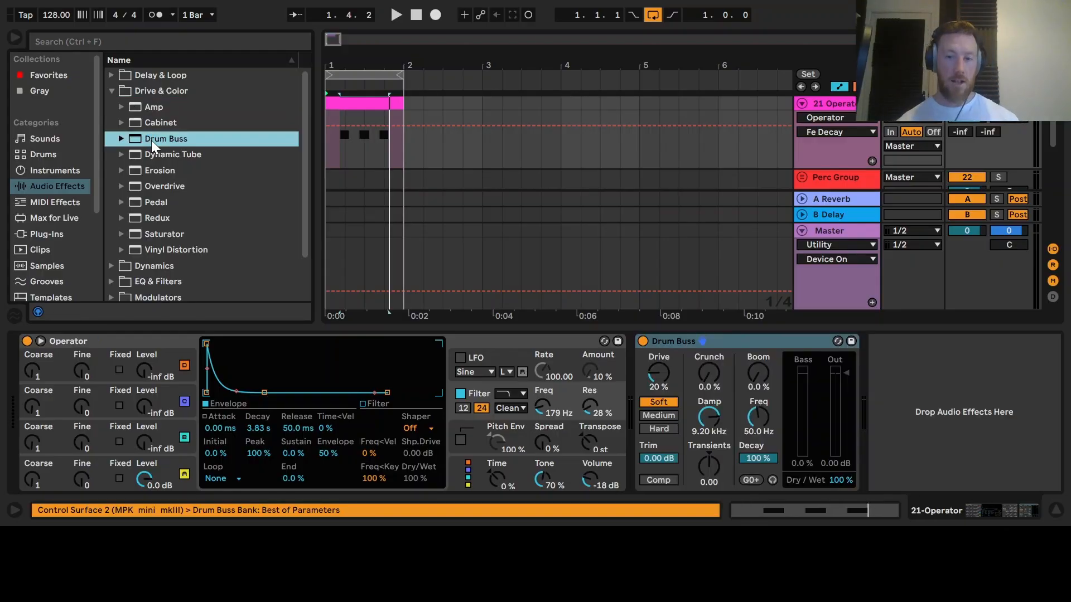
- Raise Drum Buss's Crunch to 28% while auditioning the loop
key(space)
click(709, 379)
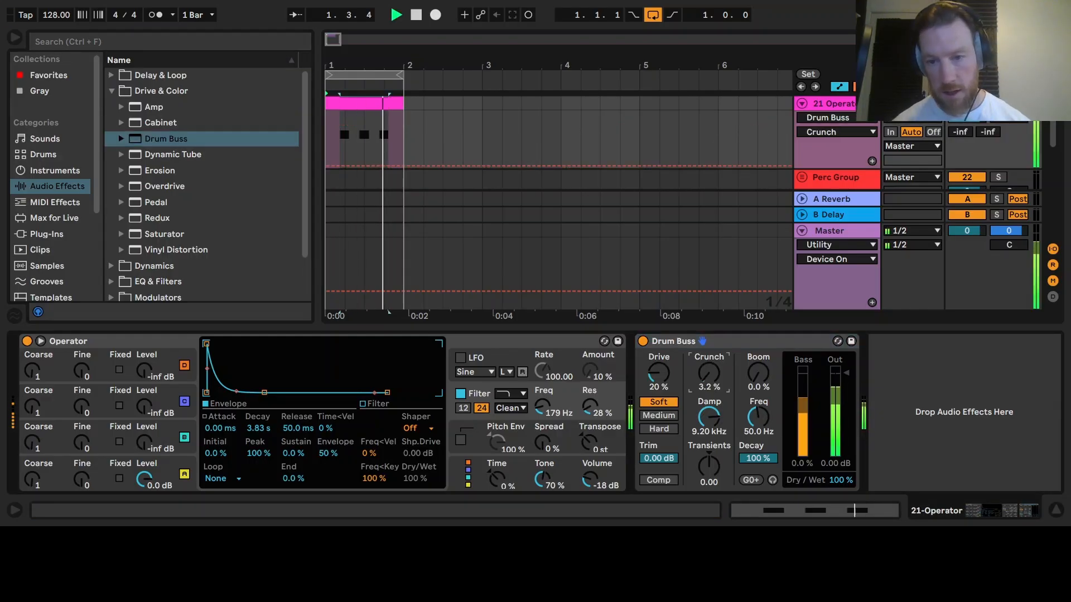
key(space)
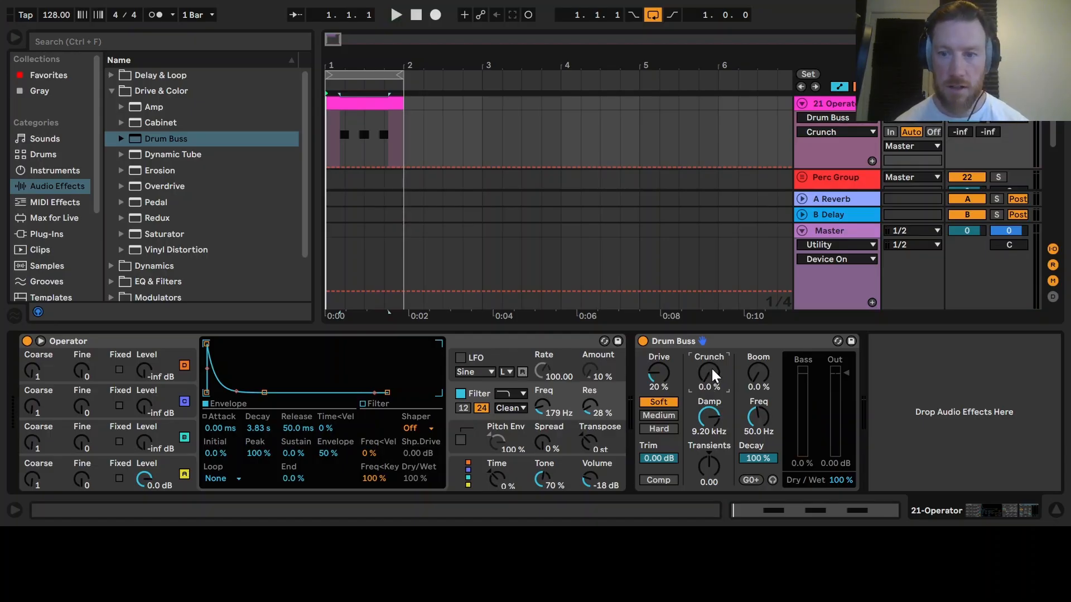
key(space)
drag(705, 370, 705, 339)
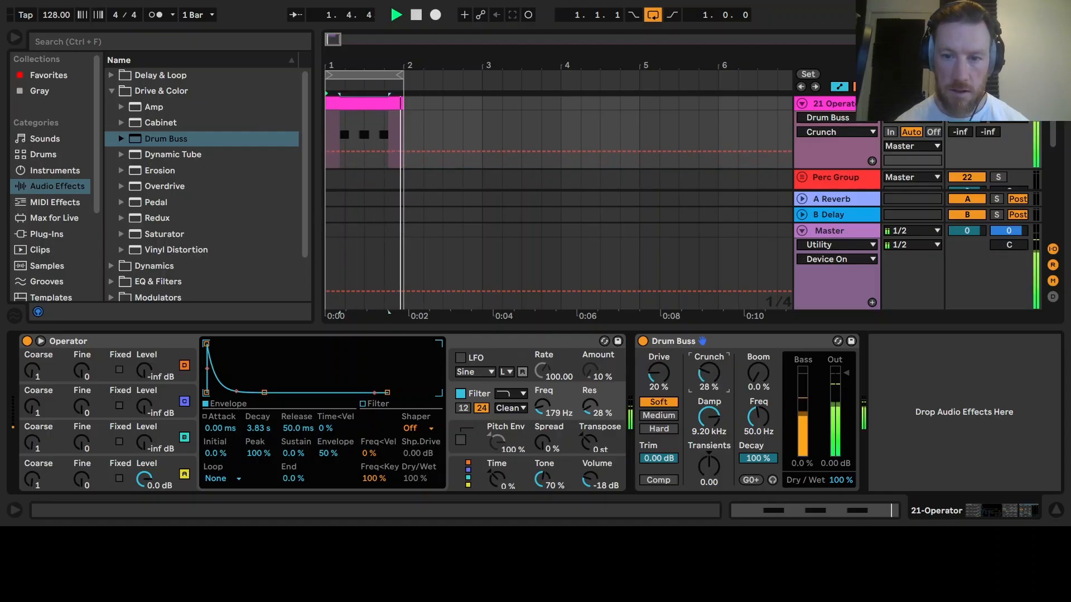
key(space)
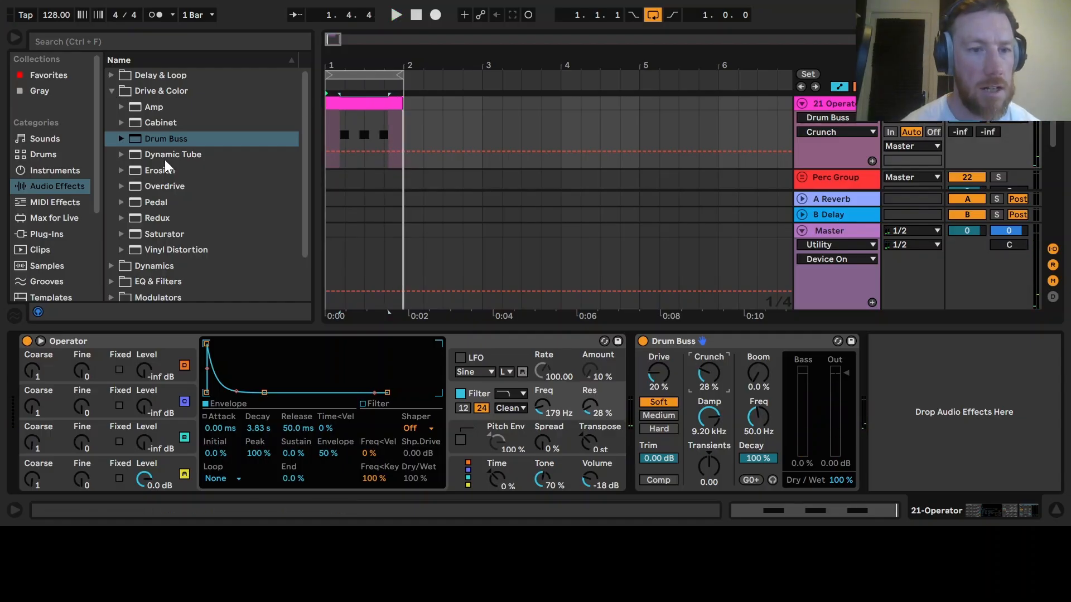
- Lower Operator's filter frequency further to 108 Hz while the loop plays
click(111, 91)
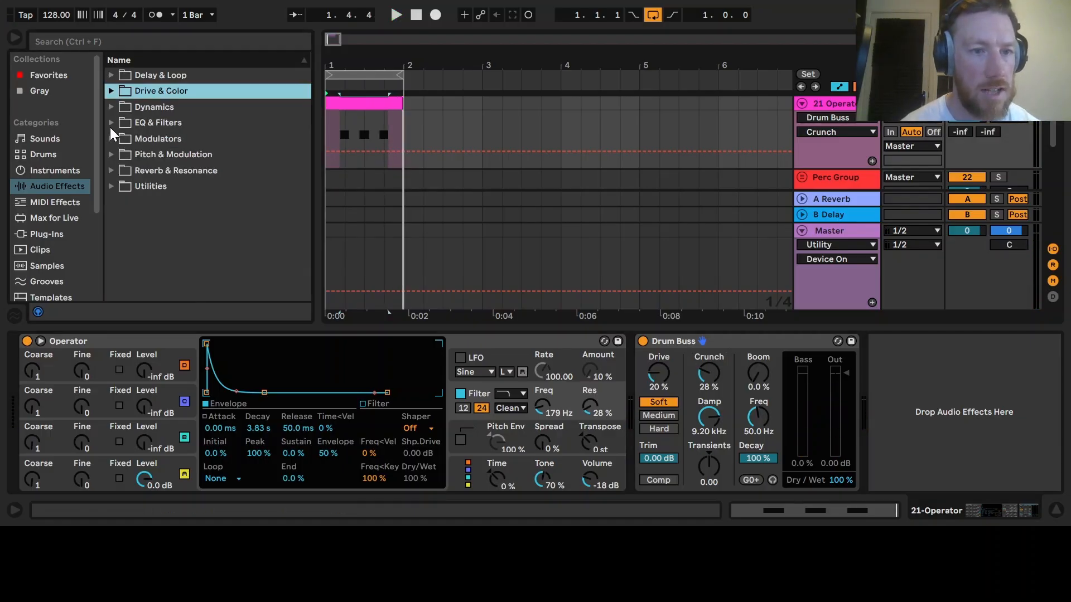
click(543, 407)
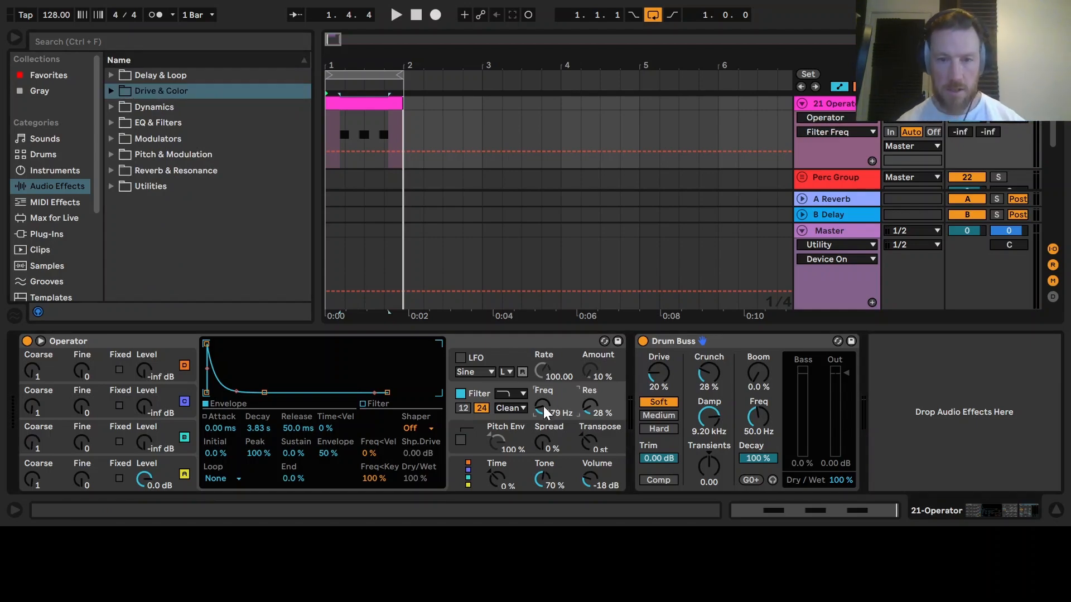
key(space)
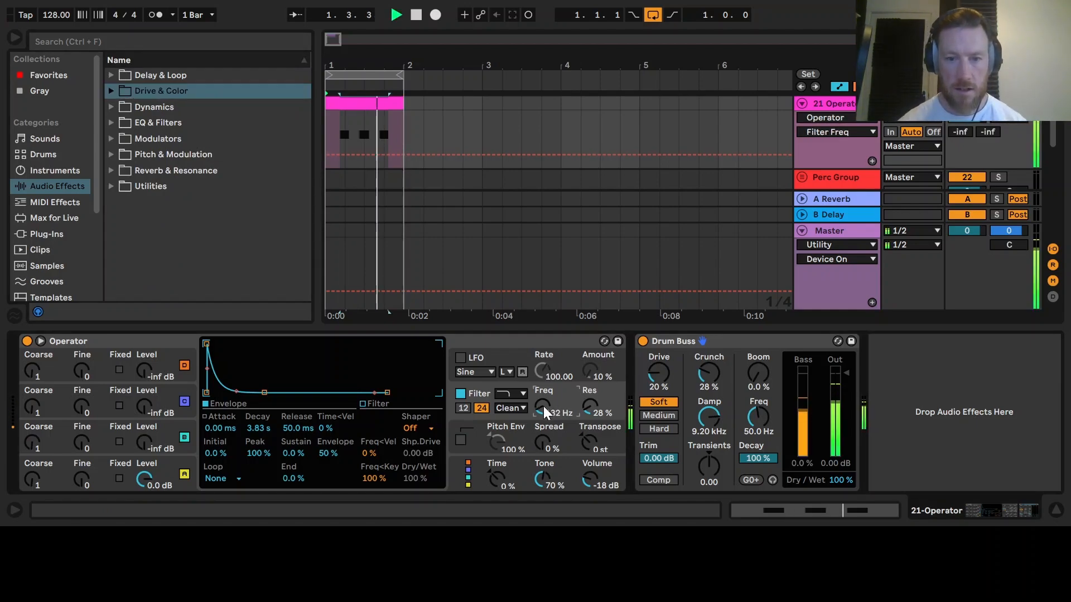
drag(543, 406, 543, 408)
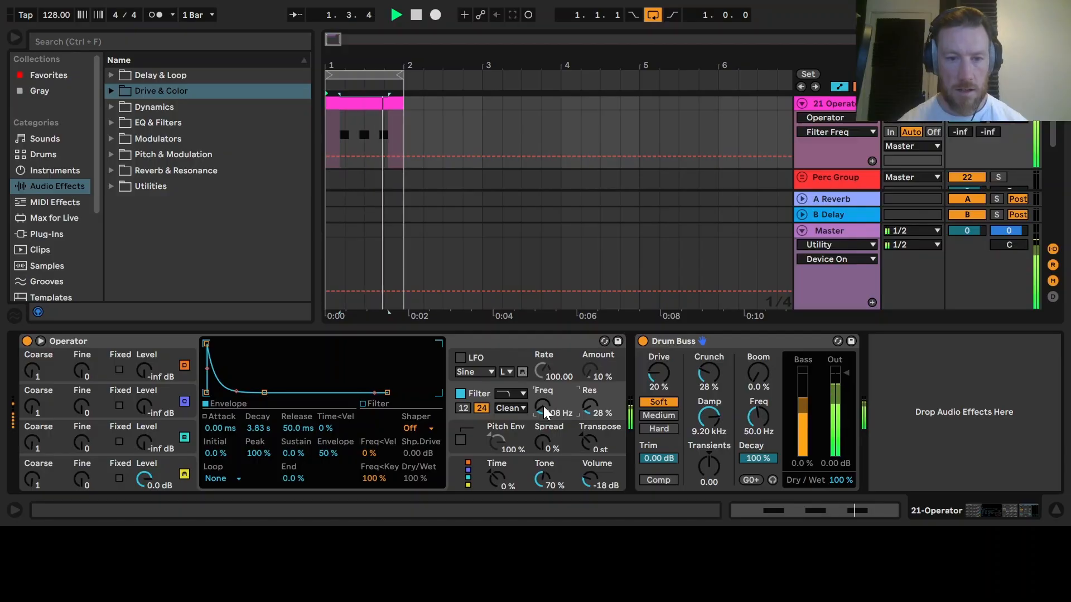
key(space)
- Add an Auto Filter from EQ & Filters after the Drum Buss
click(111, 122)
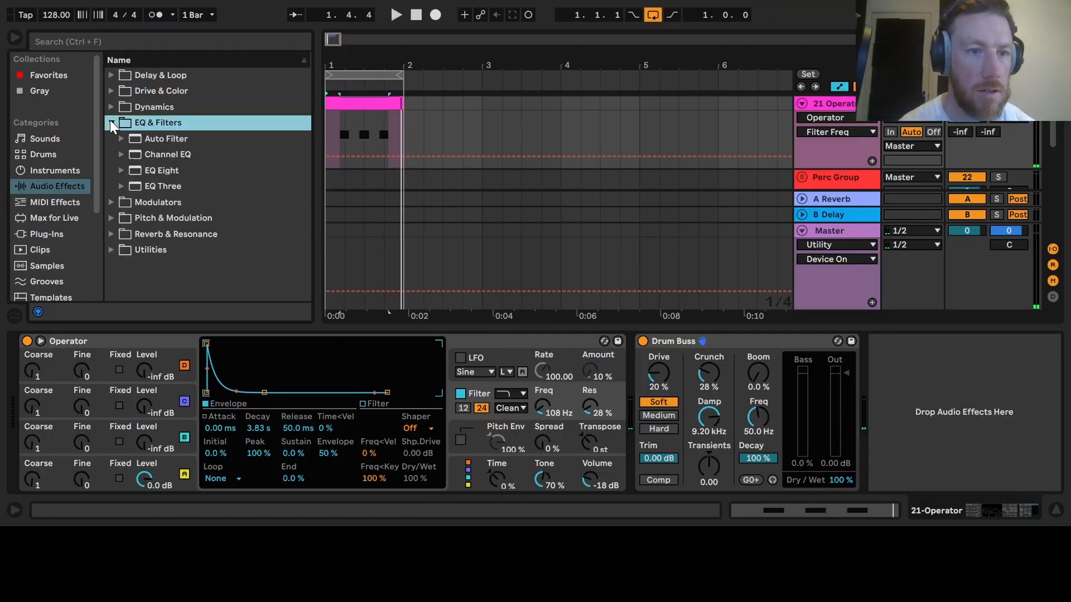
drag(165, 138, 952, 413)
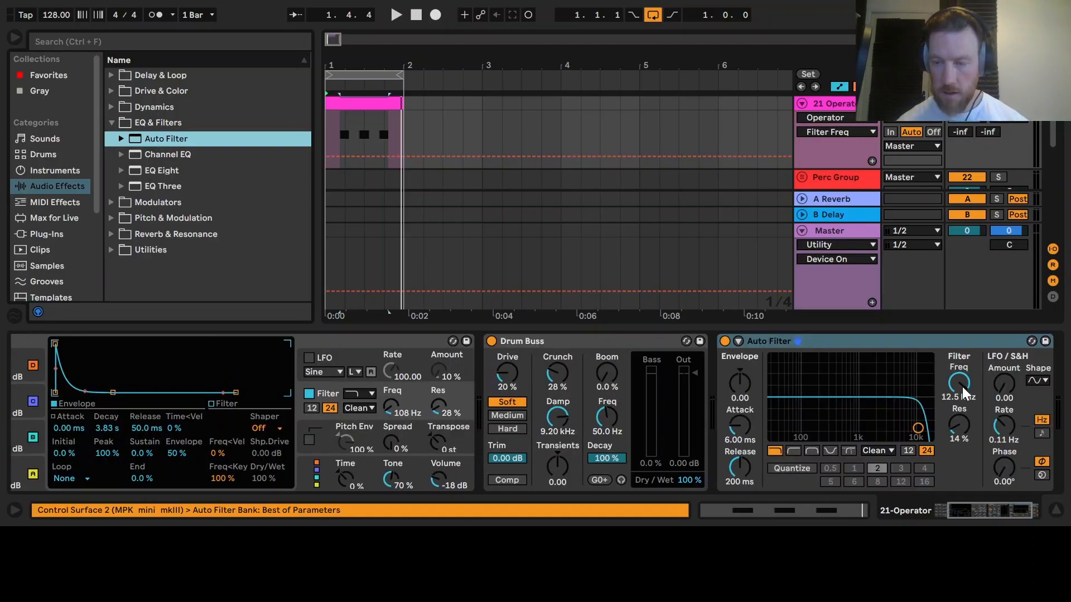
key(space)
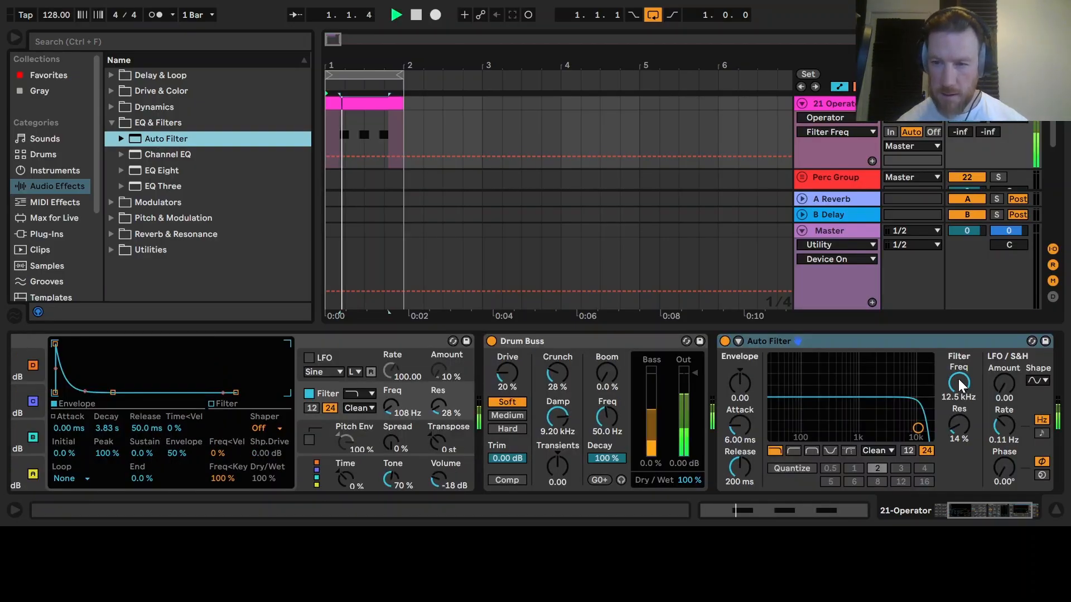
- Lower the Auto Filter's frequency to 388 Hz and play the loop
click(955, 386)
drag(956, 384, 956, 433)
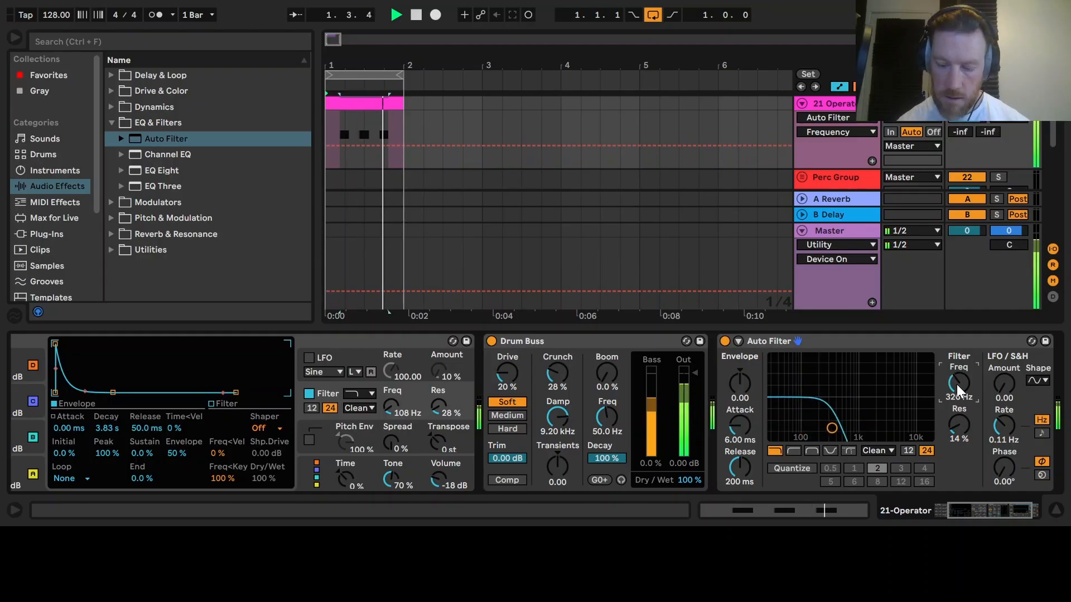
click(986, 513)
key(space)
- Add an EQ Eight after the Auto Filter and audition the loop
drag(135, 170, 796, 419)
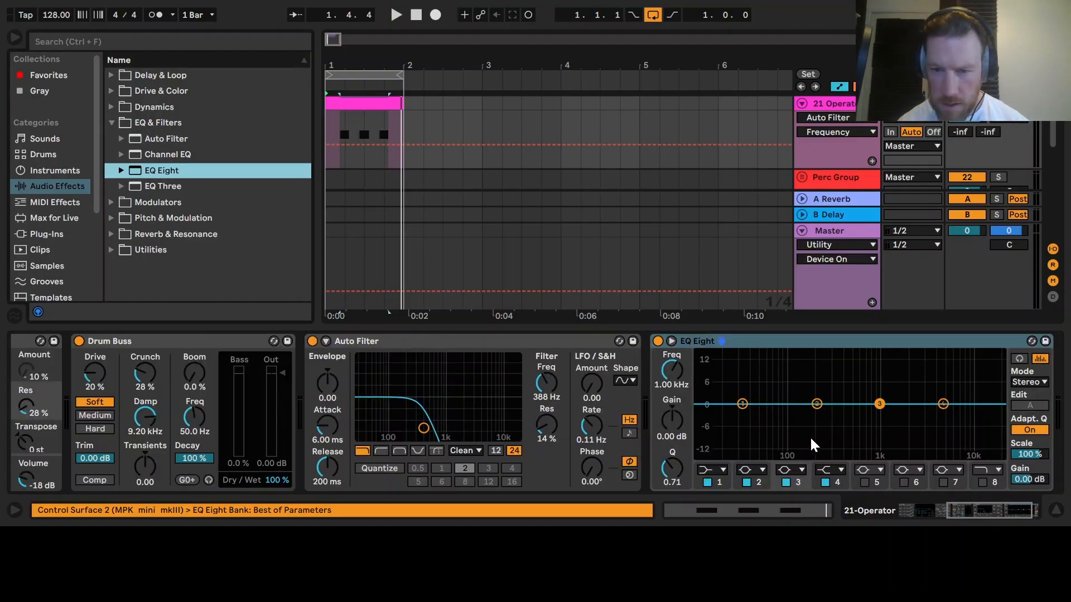
key(space)
key(space)
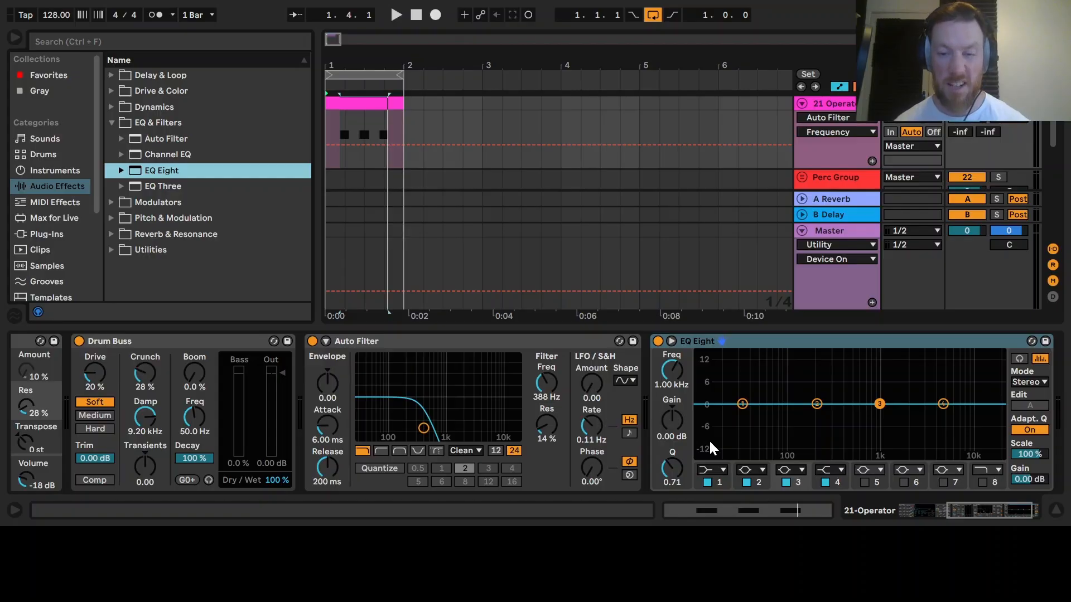
- Switch EQ Eight's first band to a low cut at 30 Hz and play the loop
click(716, 470)
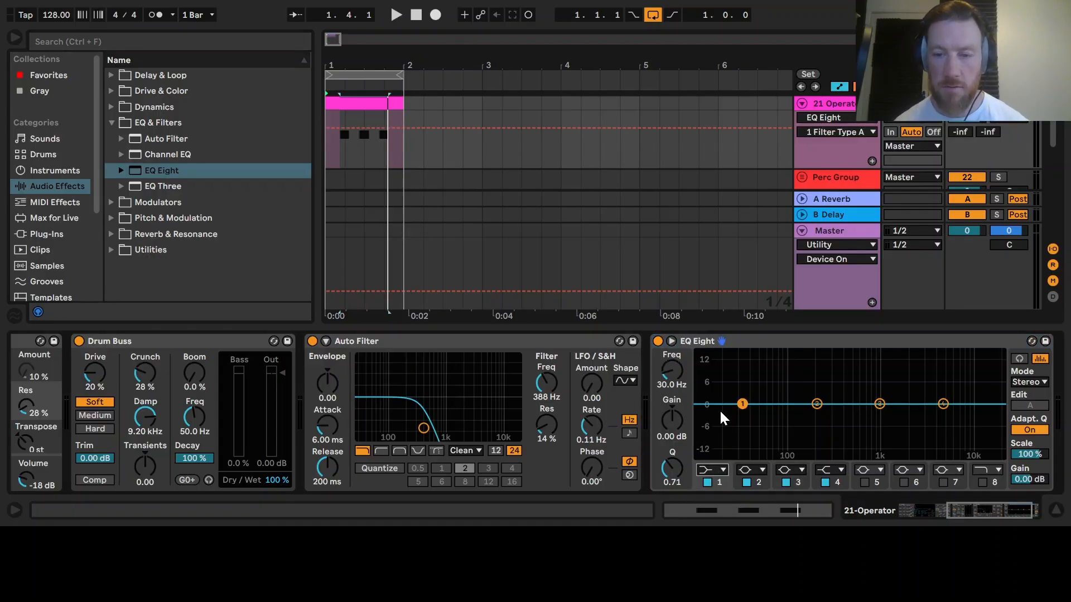
click(708, 368)
key(space)
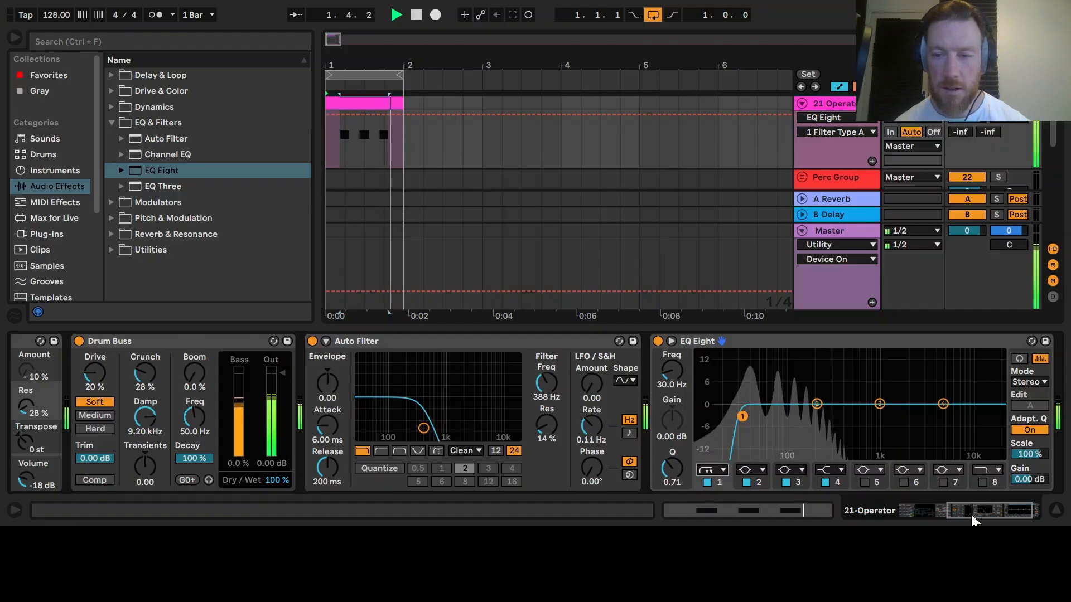
- Open the Operator clip and delete its two later notes
click(1021, 513)
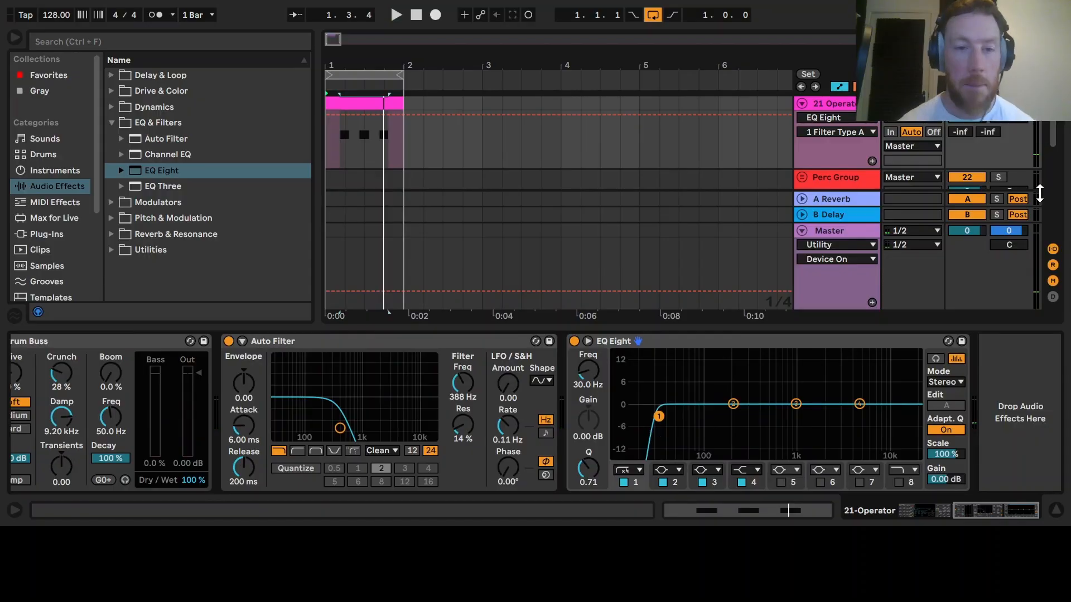
click(1056, 509)
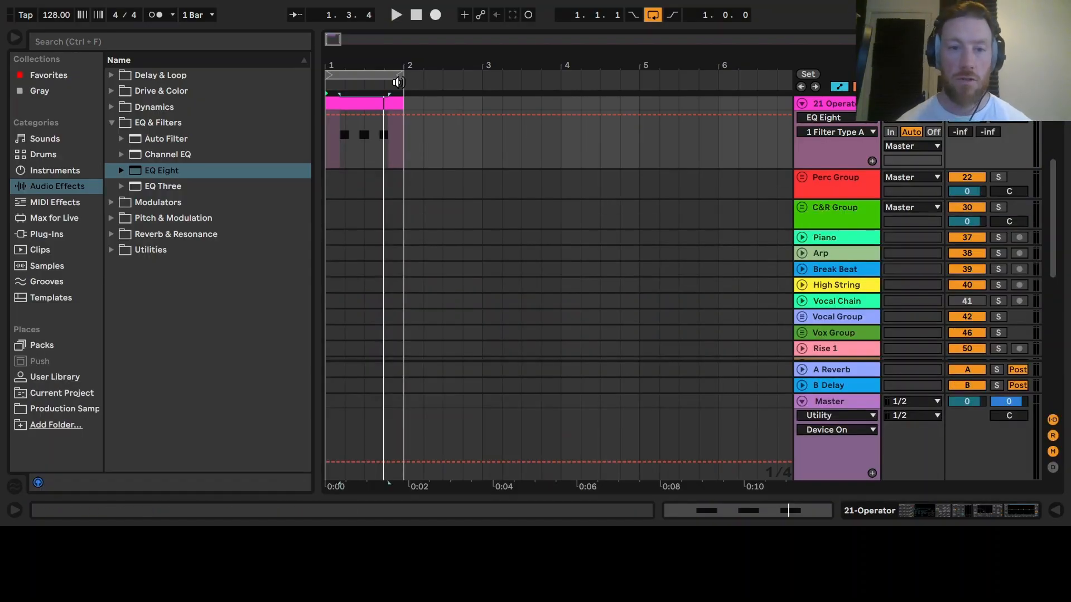
double_click(346, 104)
drag(603, 311, 904, 362)
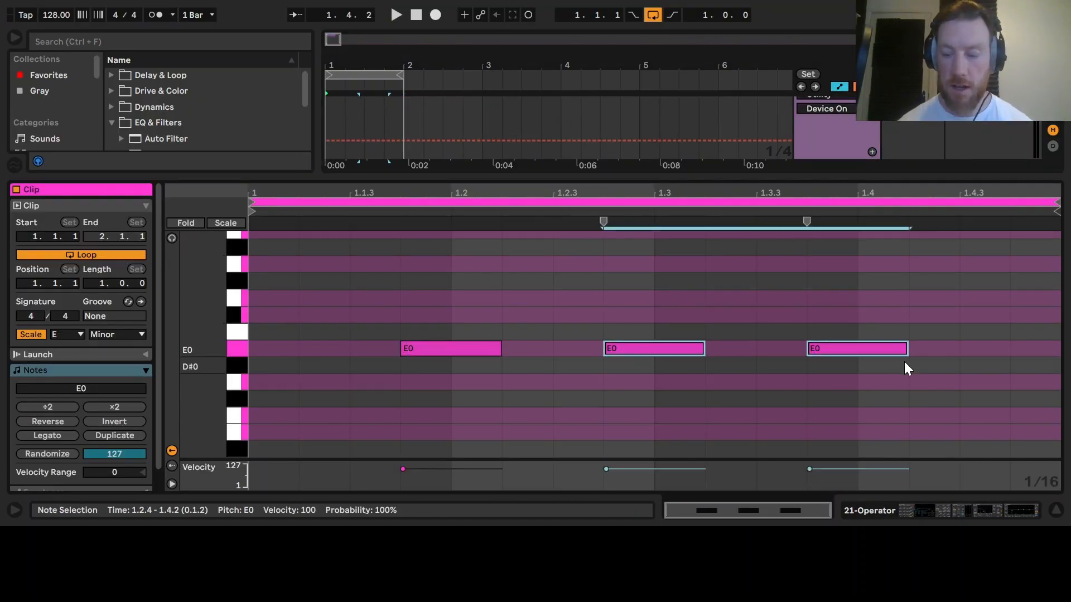
key(Delete)
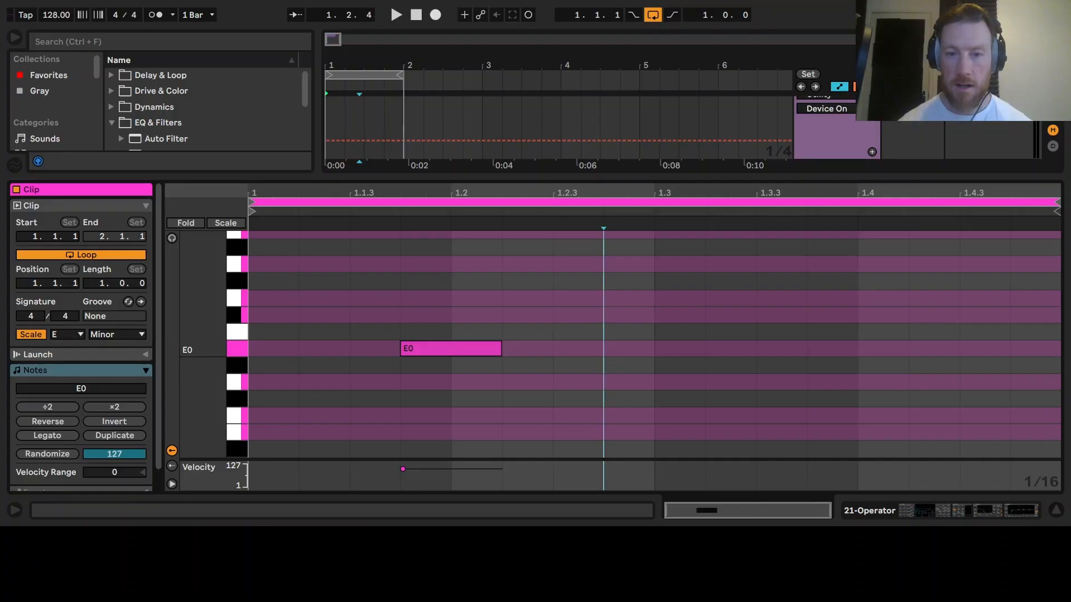
- Close the clip view and play the arrangement with the kick track
click(1064, 517)
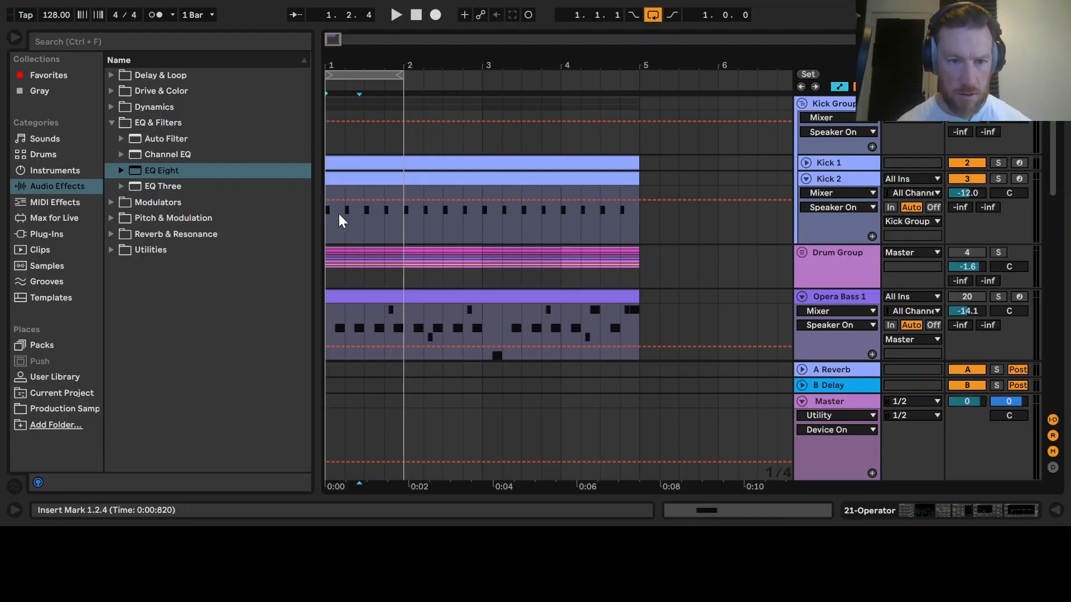
click(331, 230)
key(space)
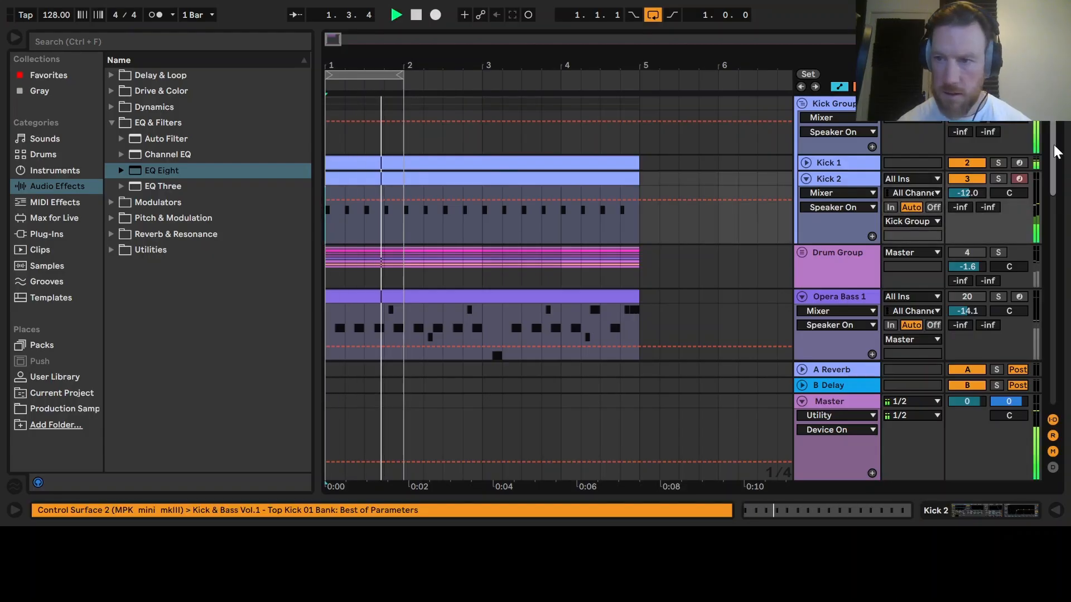
- Reopen the Operator clip and draw an E0 note at 1.1.3, lengthening it to end at 1.2.1
scroll(560, 176, down, 5)
double_click(371, 181)
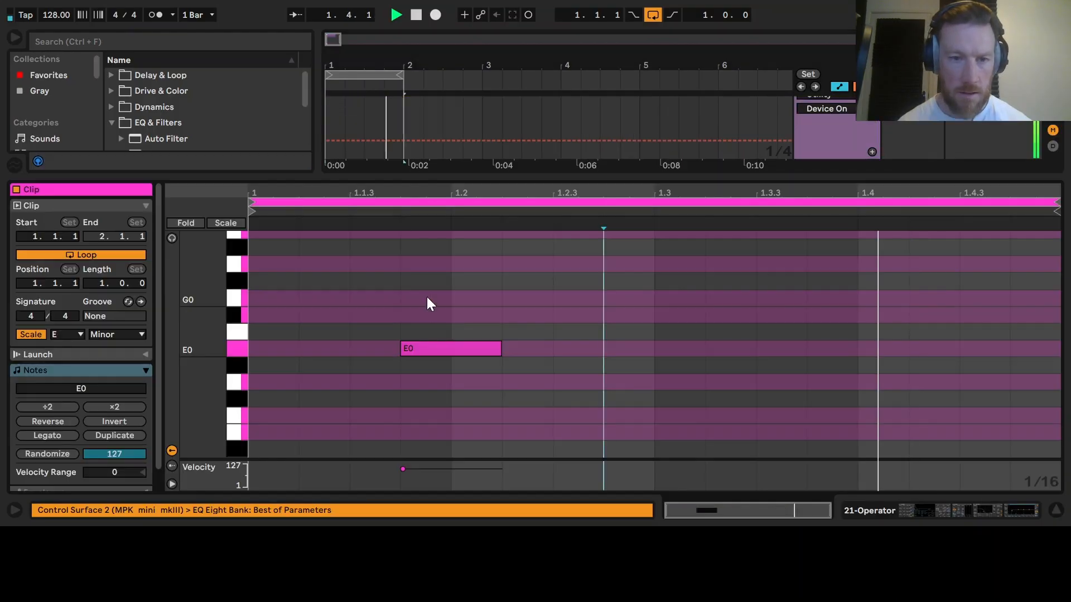
double_click(376, 348)
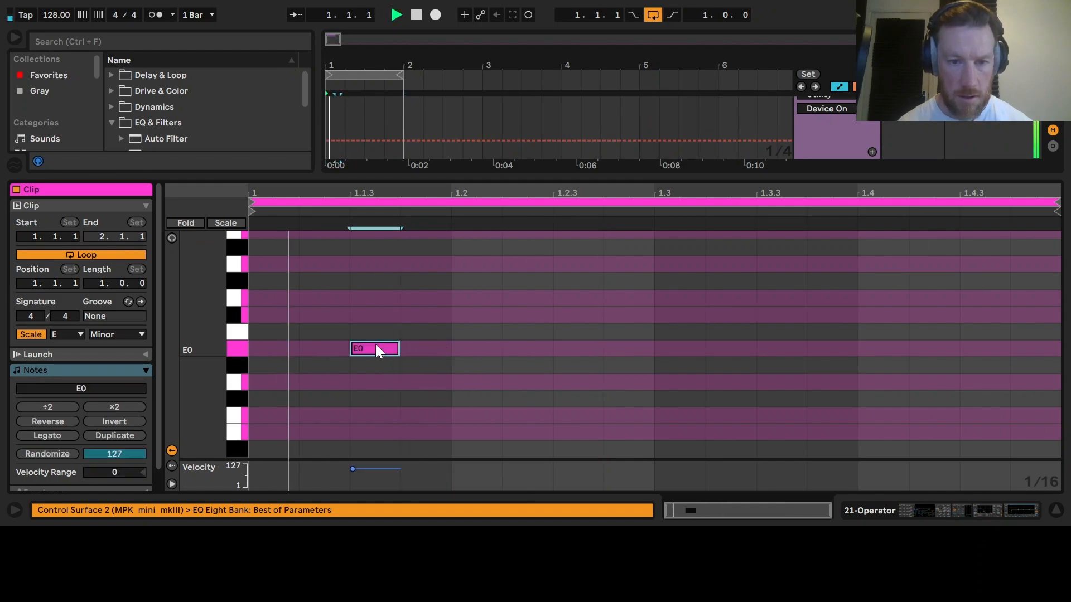
drag(396, 350, 444, 352)
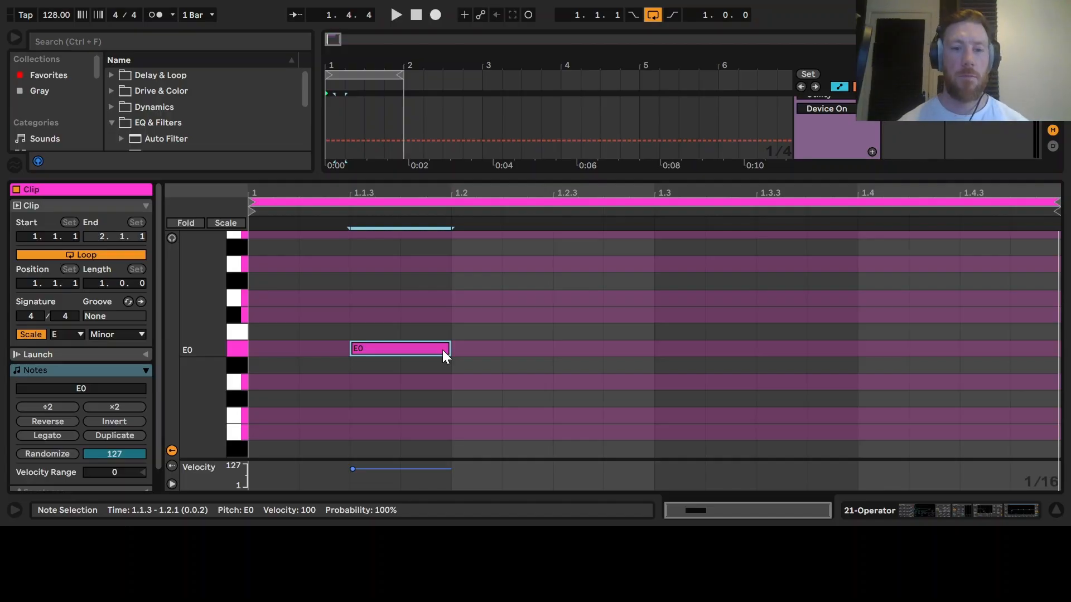
- Duplicate the E0 note three times along the bar and play the loop
drag(452, 380, 237, 300)
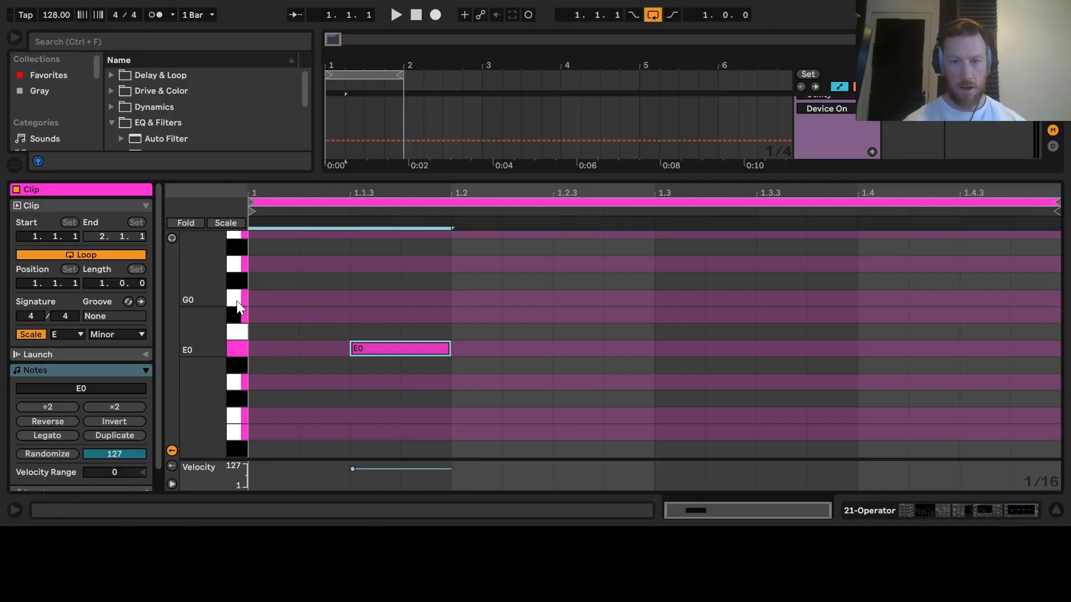
key(ctrl+d)
key(ctrl+d)
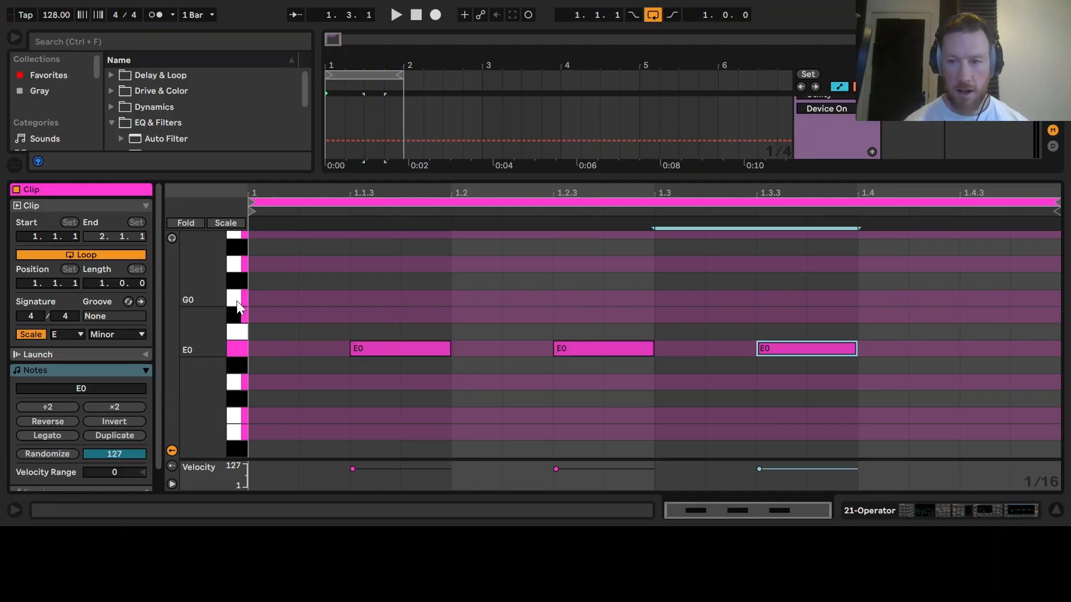
key(ctrl+d)
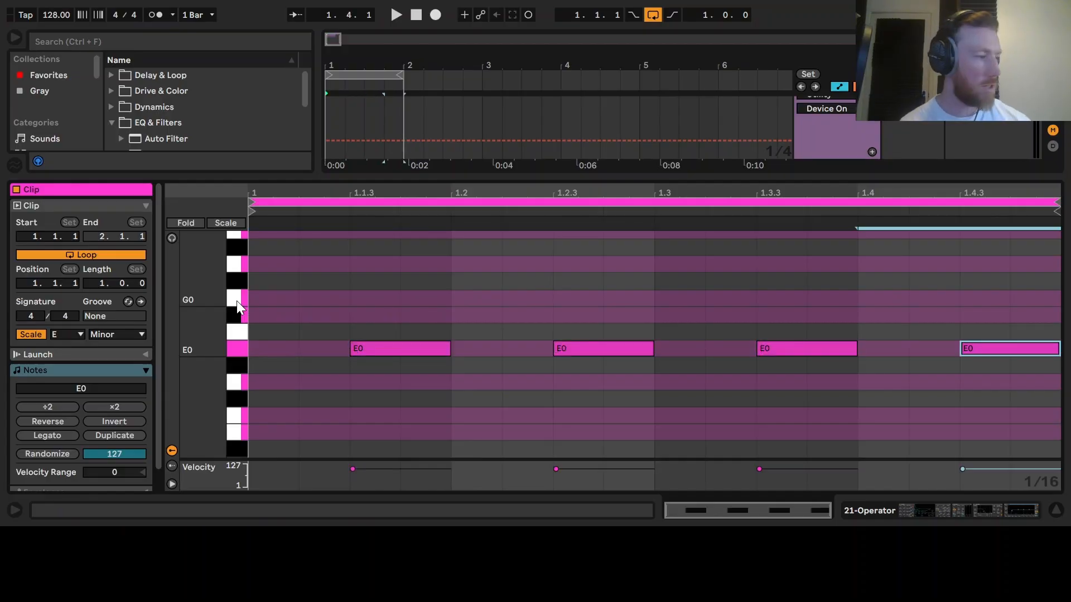
key(space)
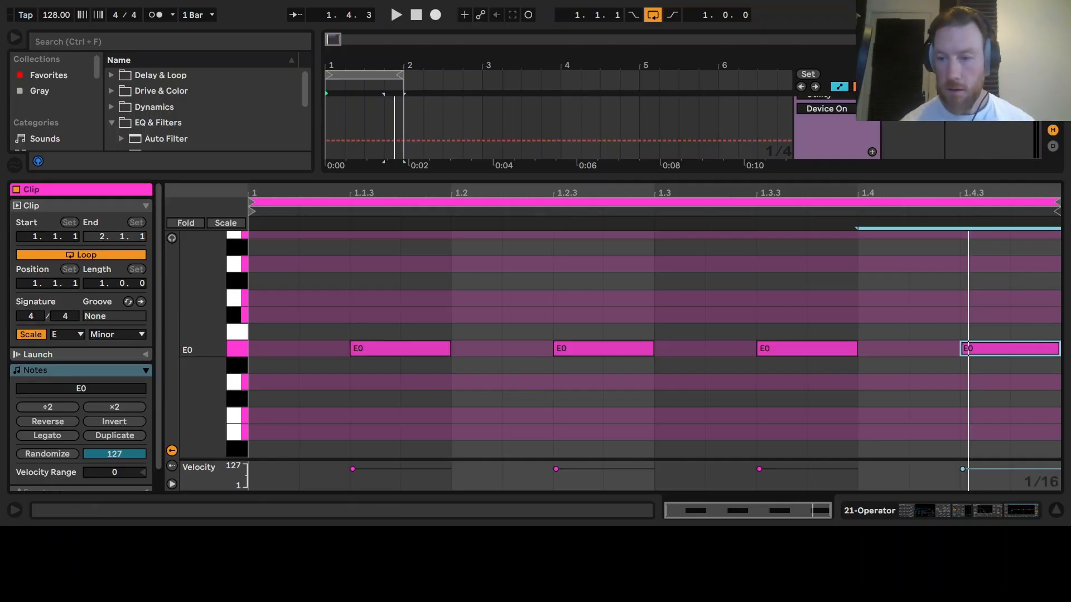
- Reopen the clip and transpose the second note up three semitones to G0, then play the loop
click(1056, 518)
drag(1055, 237, 1041, 154)
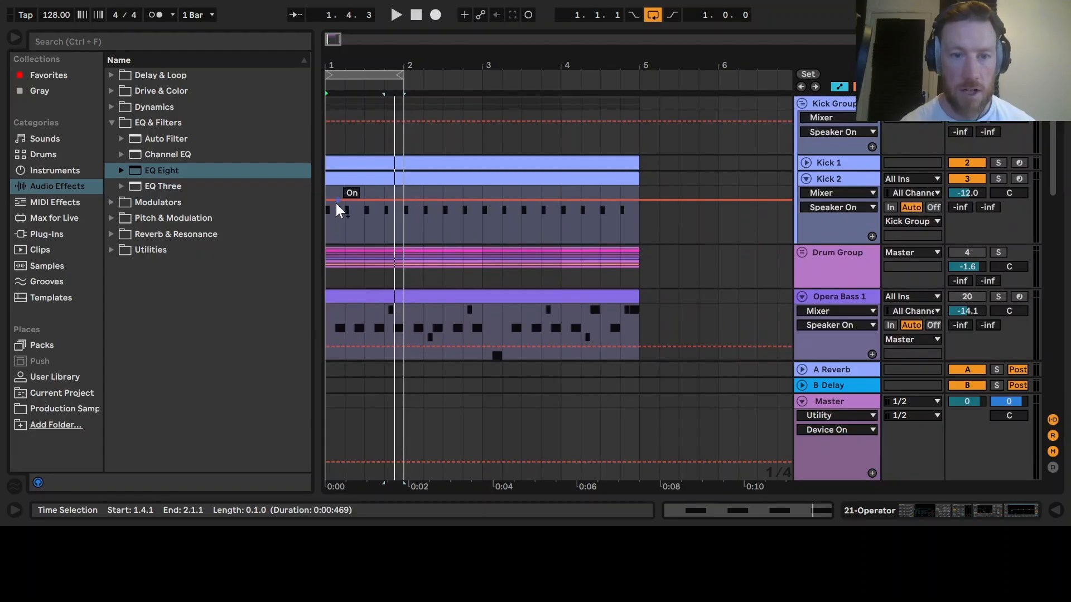
scroll(457, 238, down, 5)
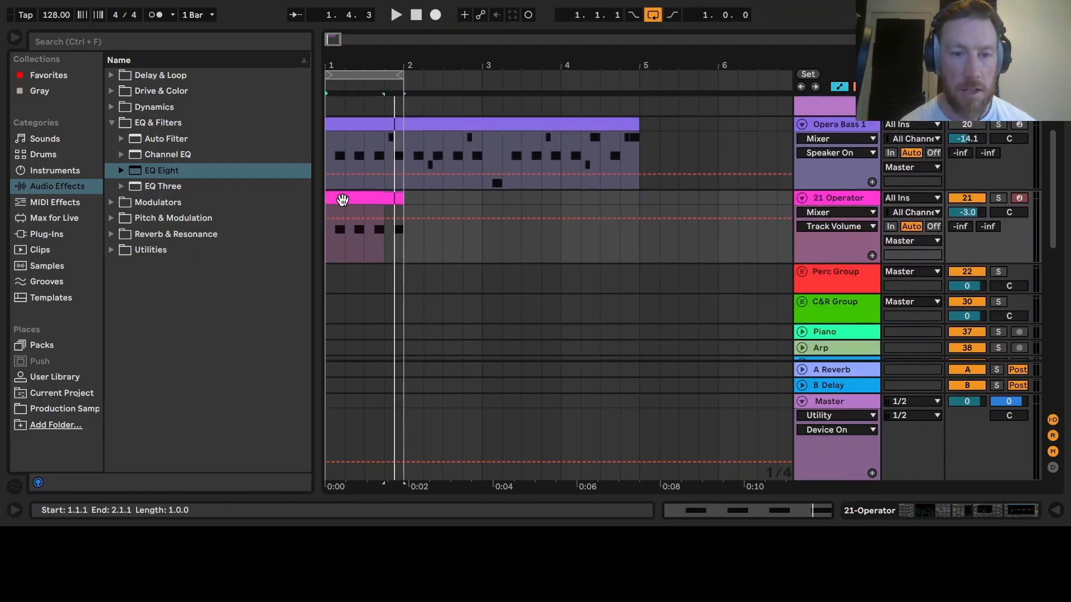
double_click(342, 200)
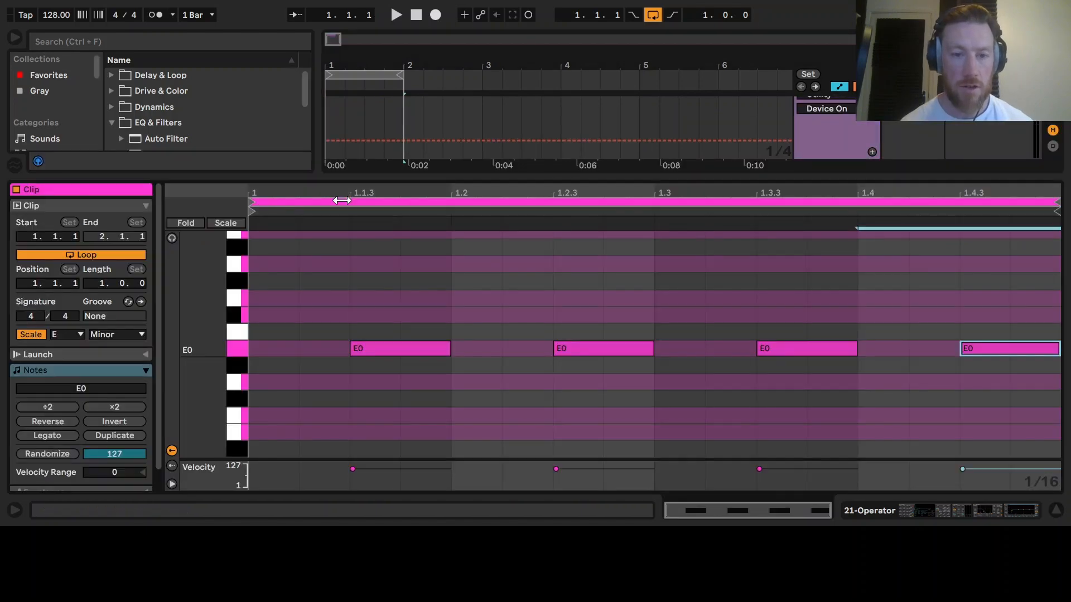
key(space)
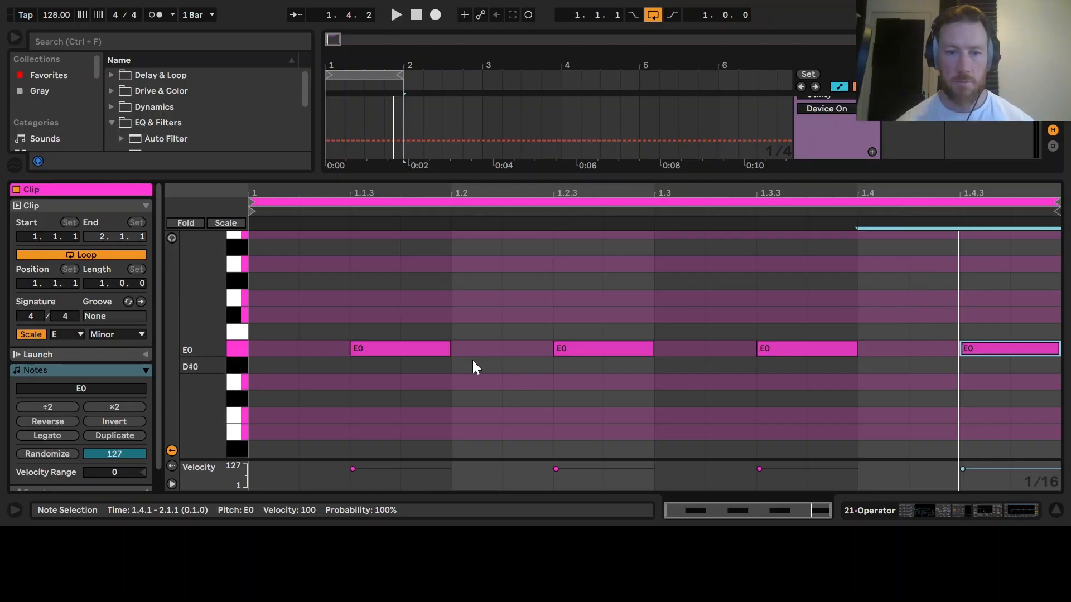
click(401, 347)
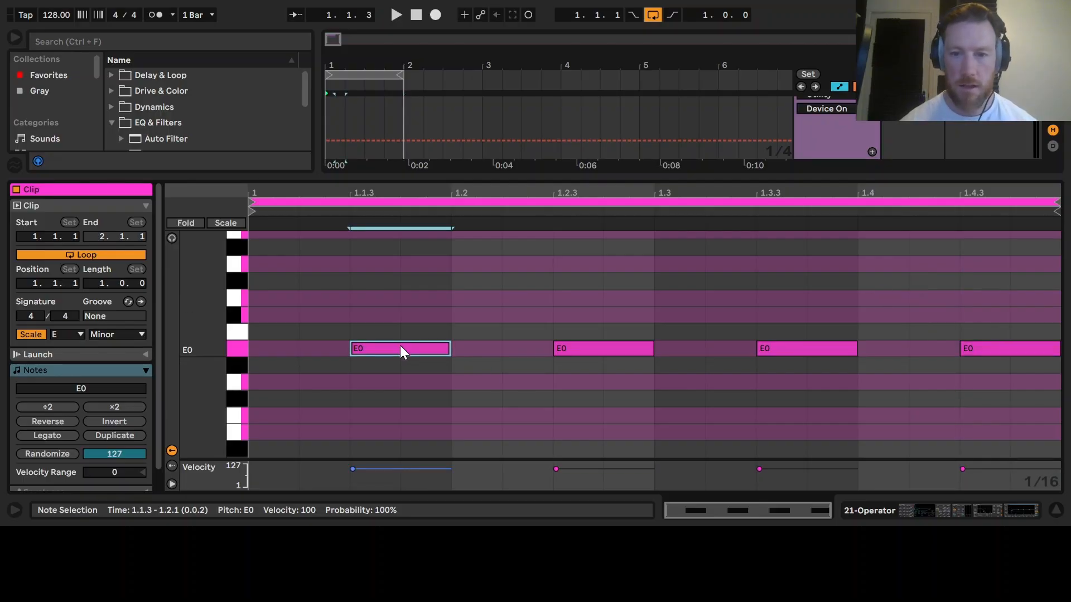
click(563, 347)
key(Up)
key(Up)
key(Up)
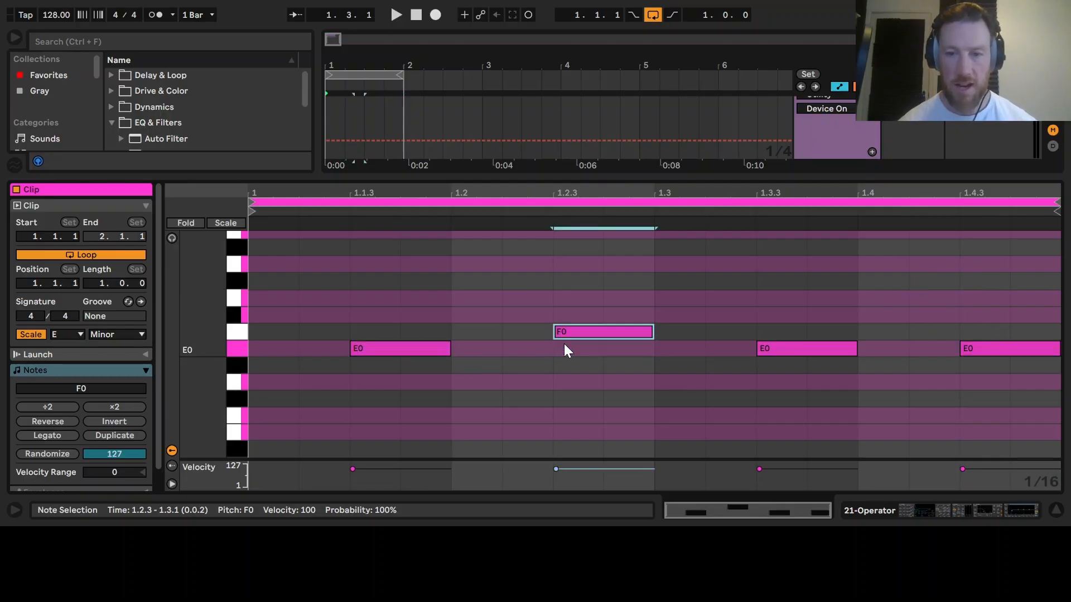
key(space)
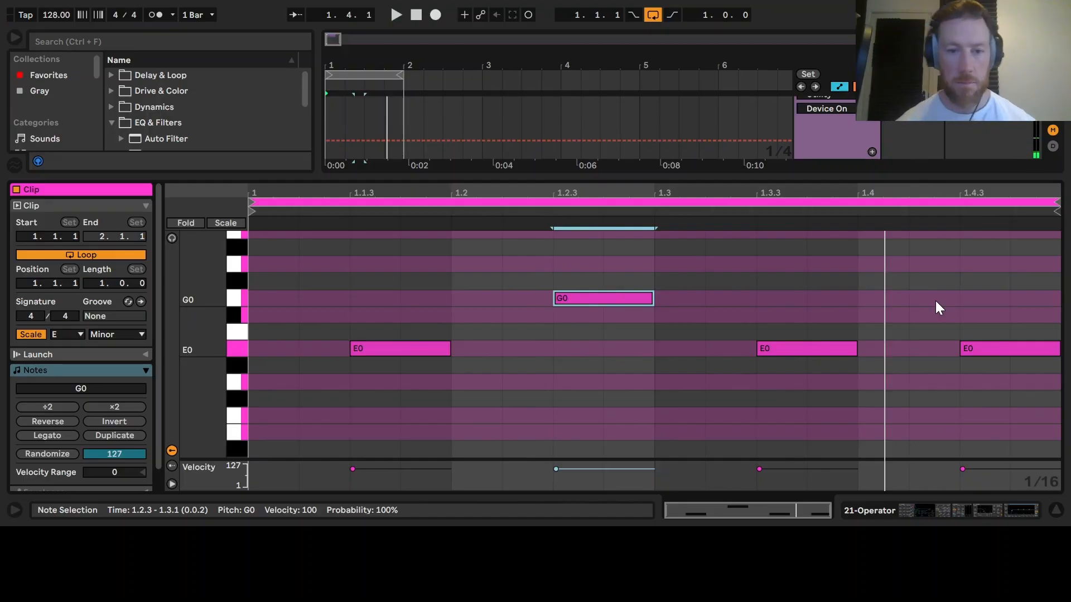
- Add a short D0 note at 1.4.2 and duplicate the Operator clip to fill a second bar
double_click(937, 382)
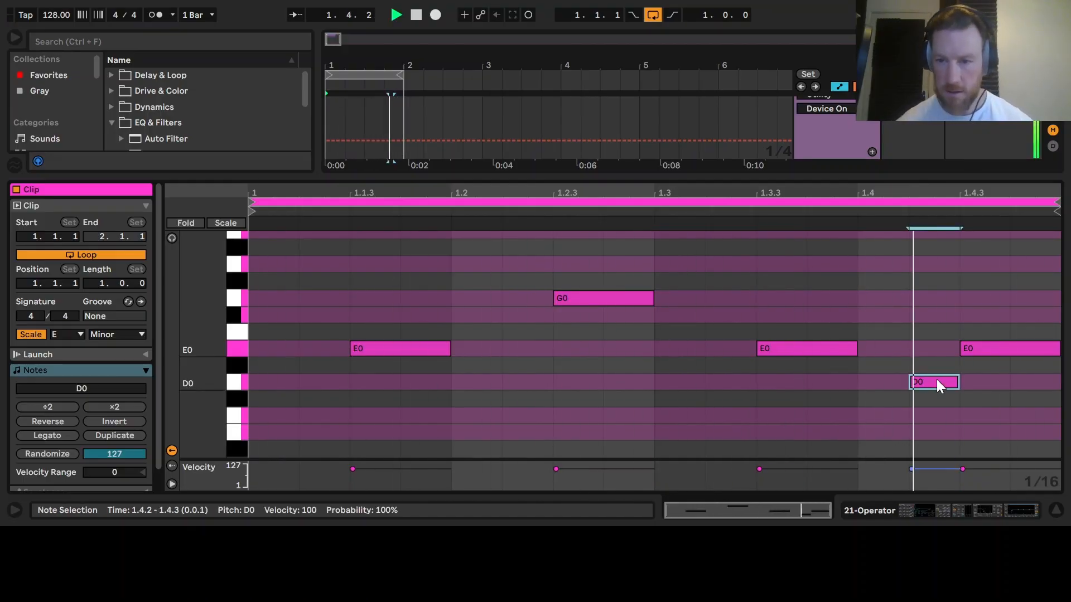
click(1056, 510)
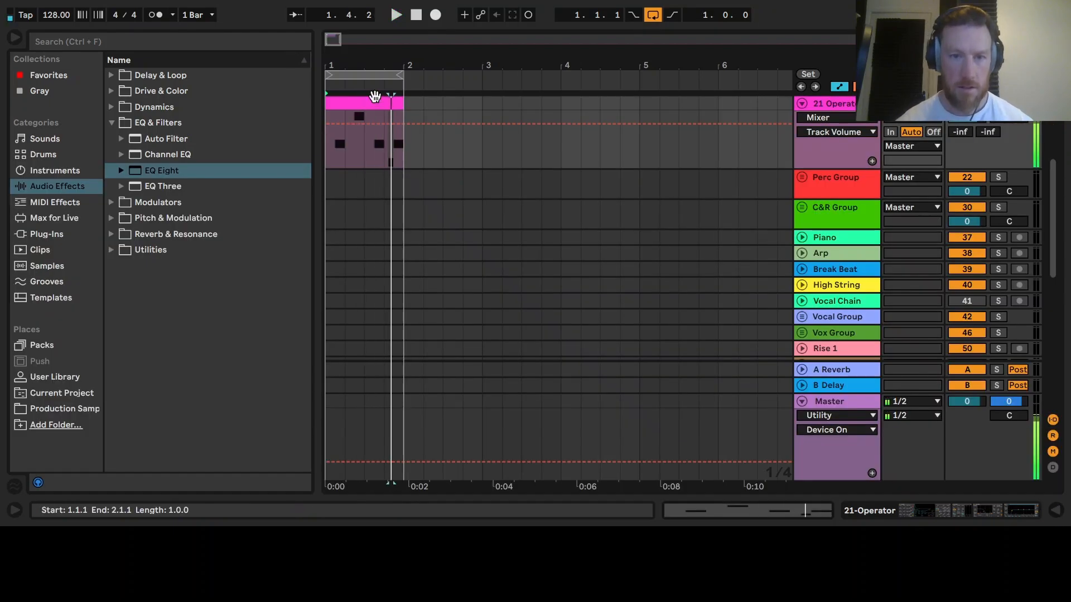
key(ctrl+d)
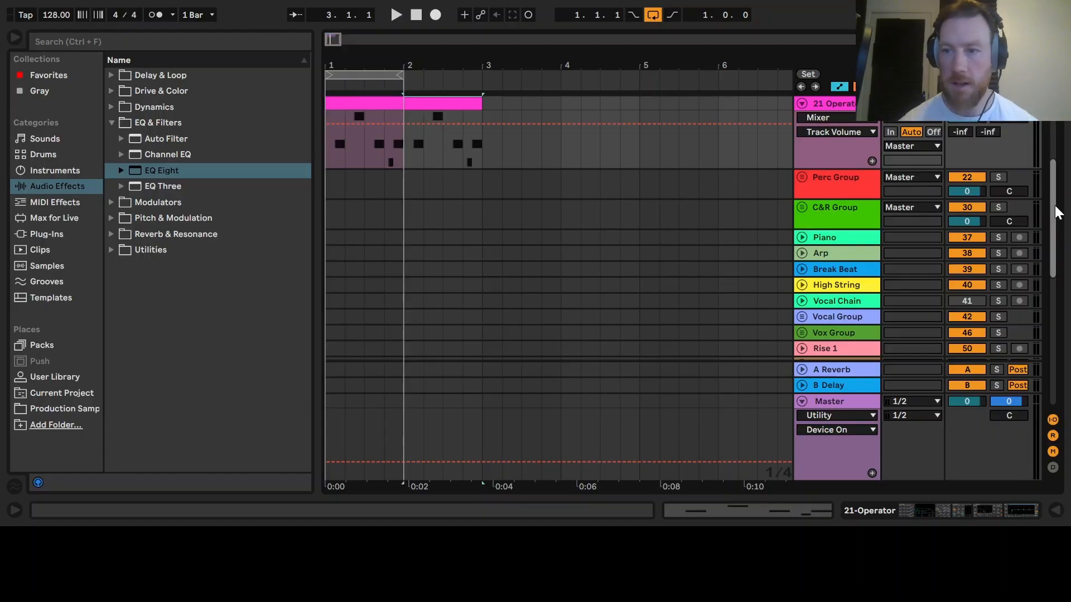
- Extend the arrangement loop to span two bars from bar 1 to bar 3
scroll(1055, 208, up, 3)
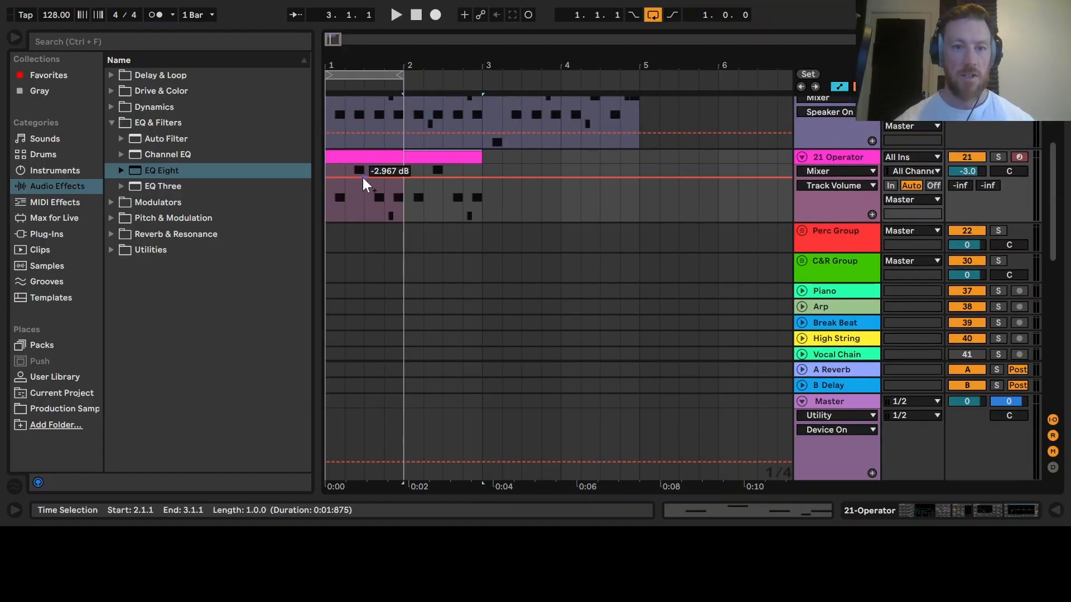
drag(360, 77, 329, 72)
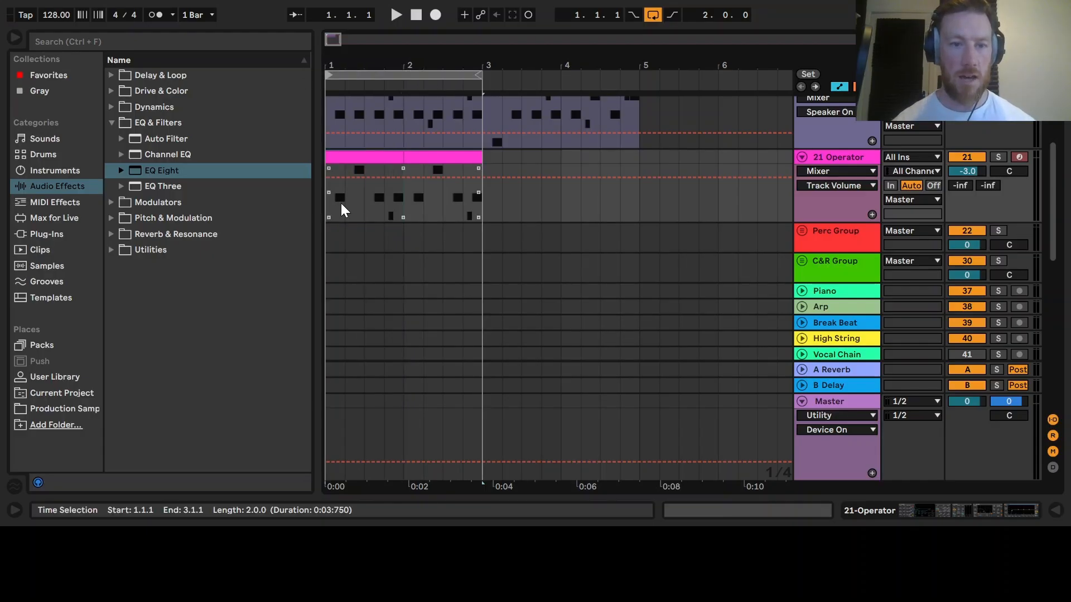
click(332, 200)
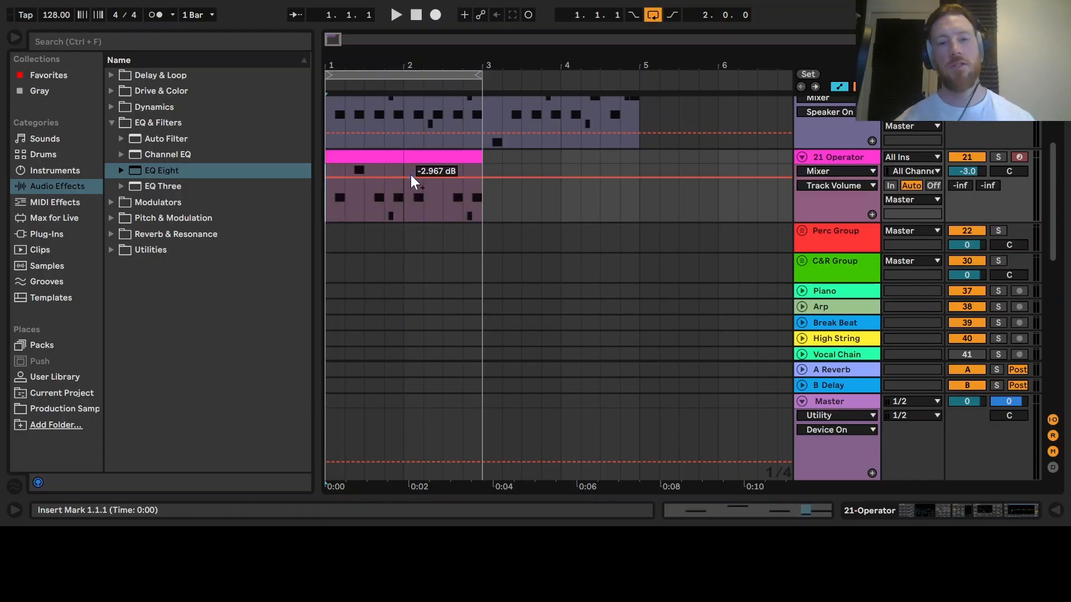
- Play the two-bar loop from the start
double_click(425, 157)
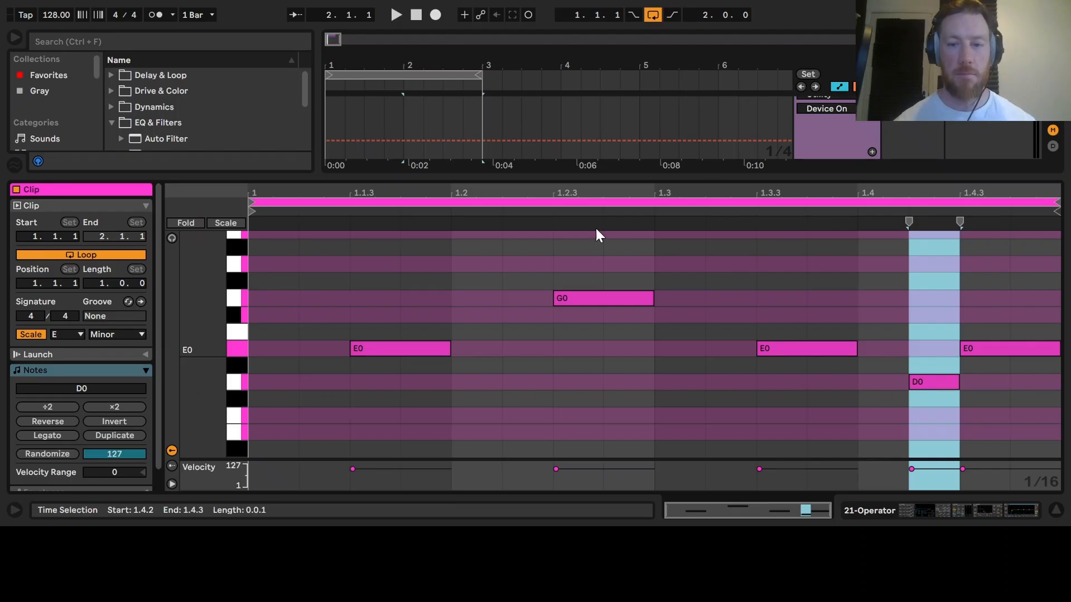
click(1057, 510)
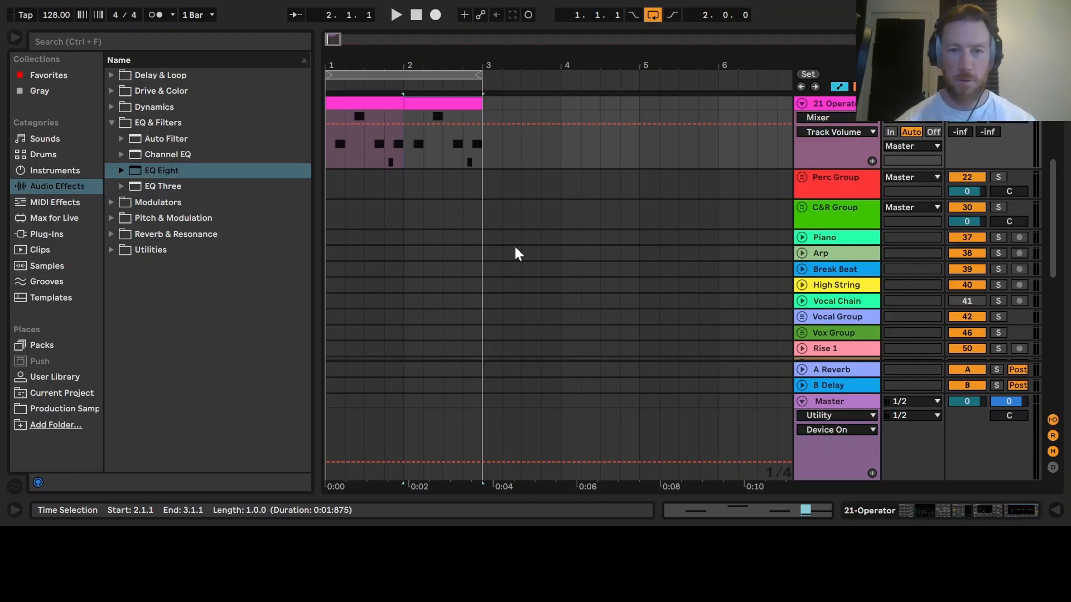
click(331, 146)
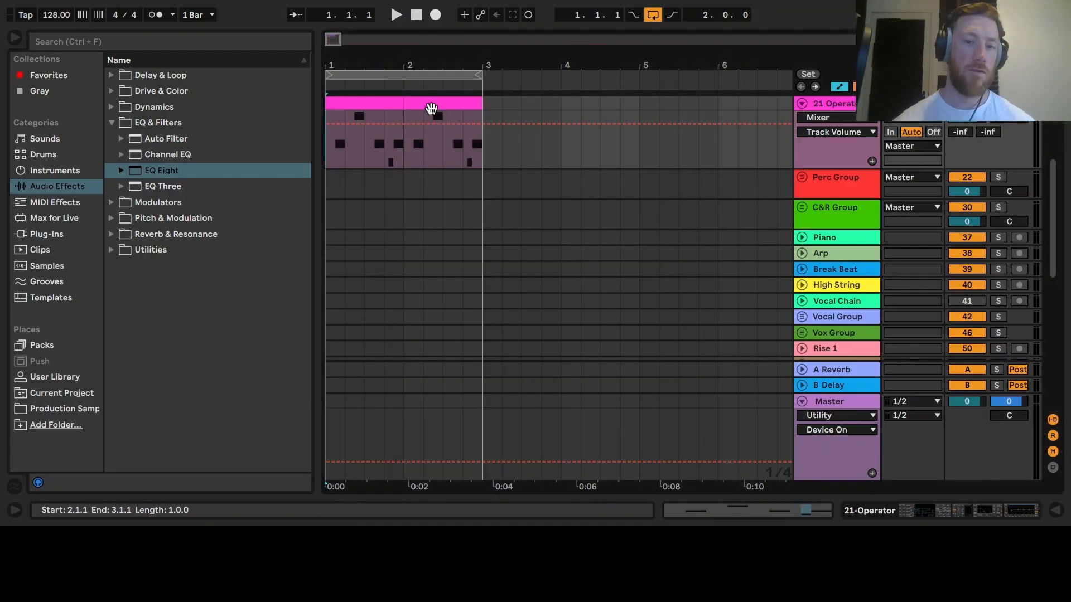
key(space)
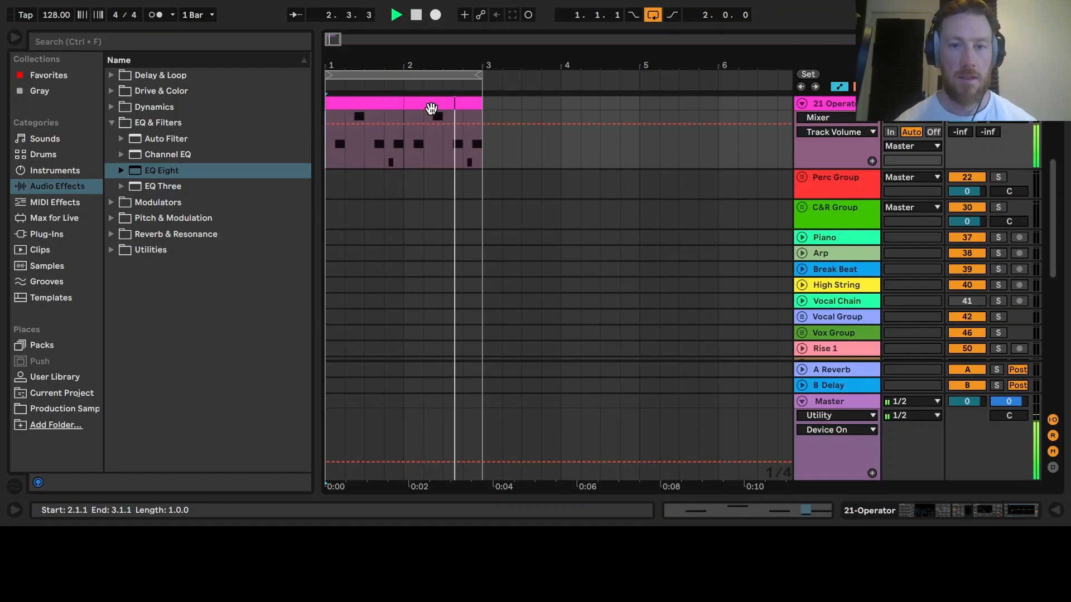
- Open the second bar's clip, add a short C0 note at 1.2.2, and play the loop
double_click(431, 107)
key(space)
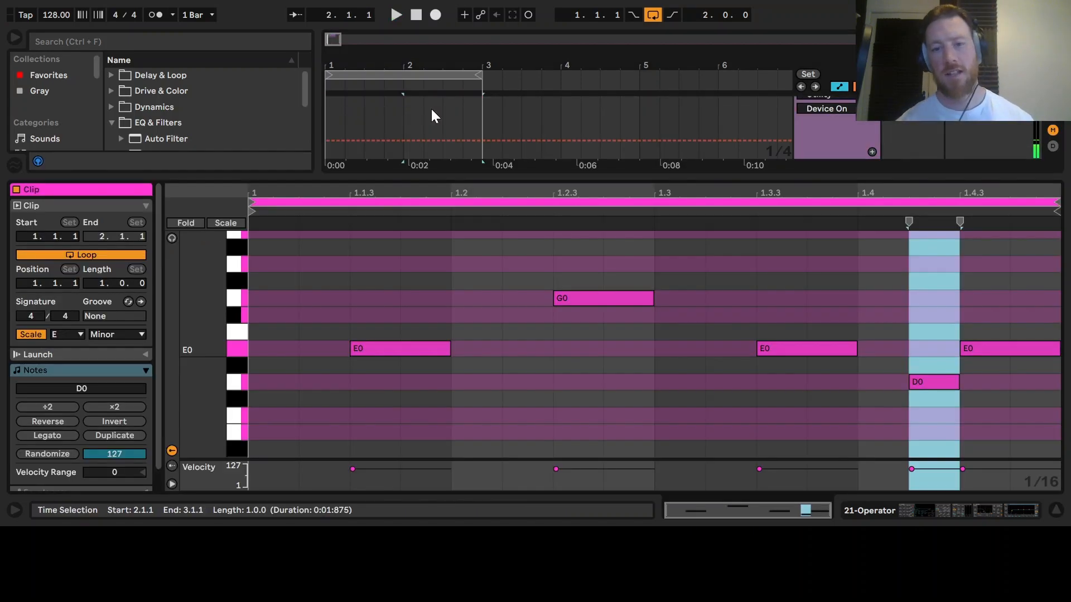
click(602, 305)
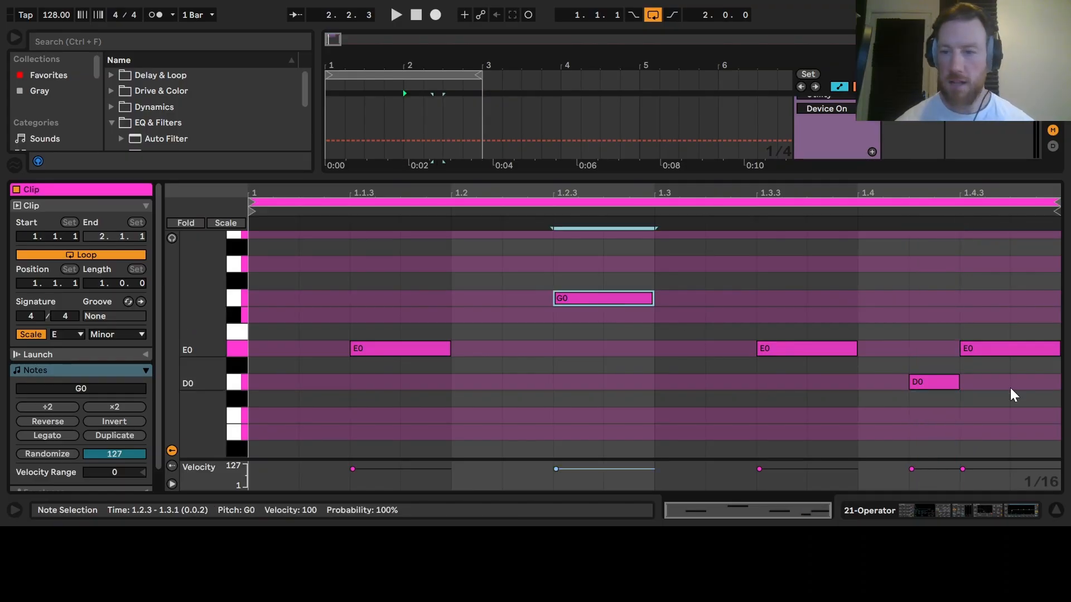
double_click(530, 417)
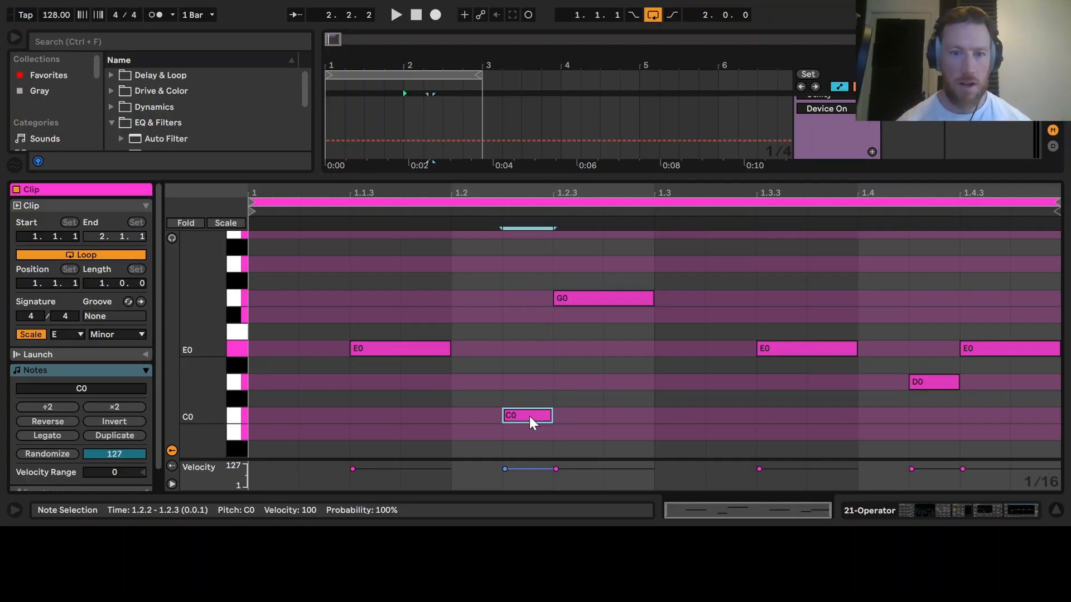
key(space)
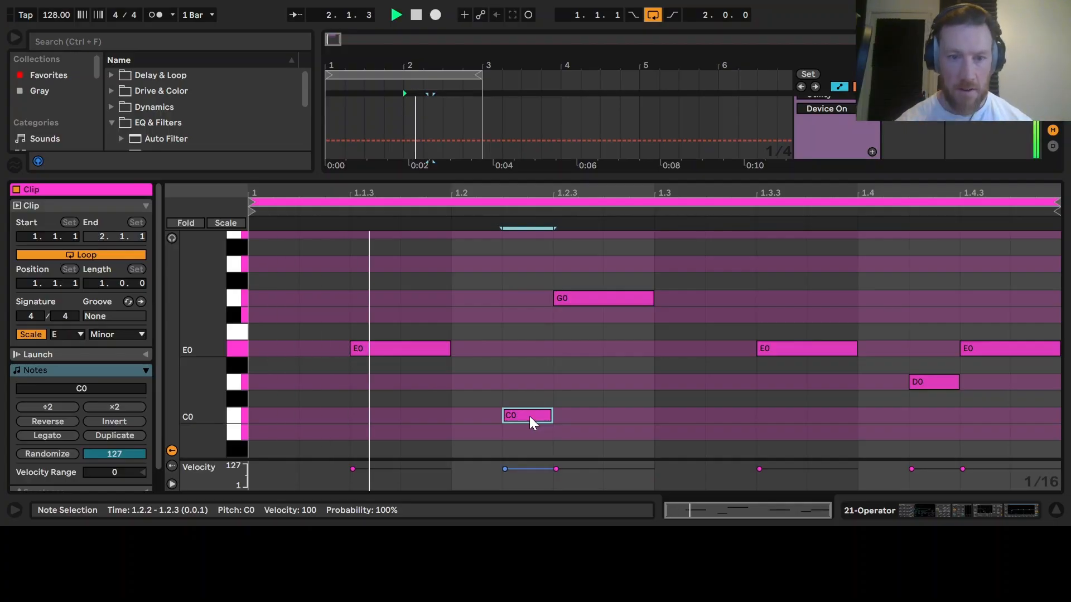
click(1054, 513)
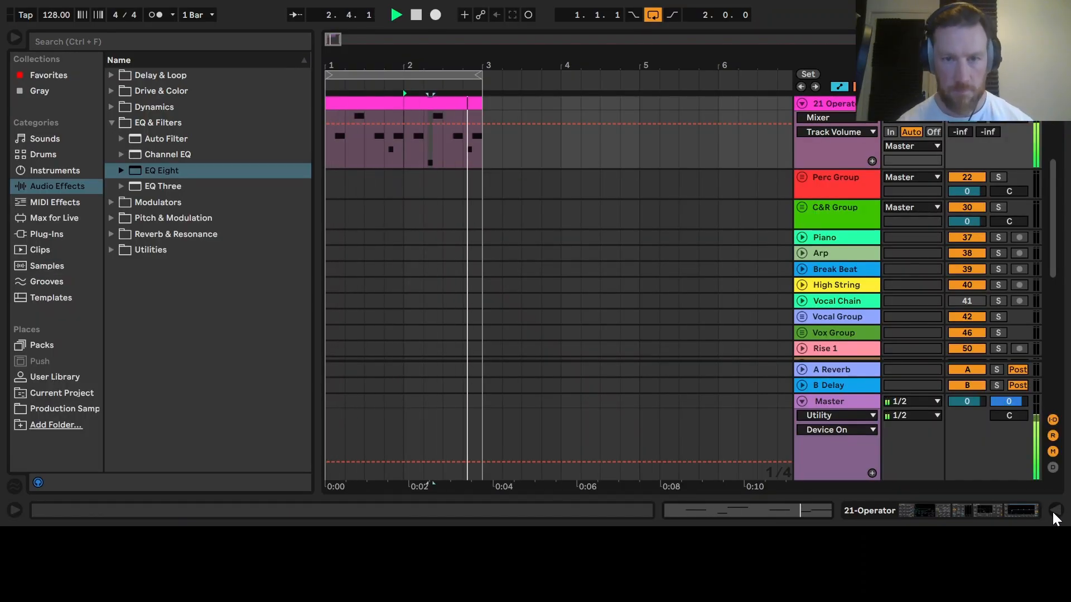
- Select both Operator clips and duplicate them to fill bars 3 and 4
key(space)
drag(483, 160, 311, 108)
key(ctrl+d)
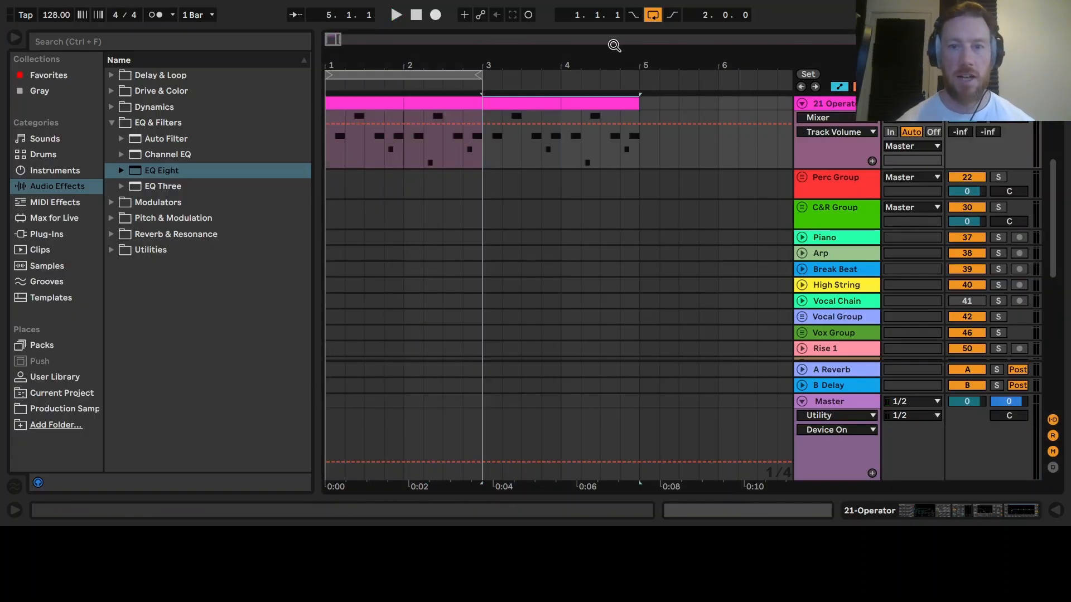
- Set the arrangement loop to cover bars 3 to 5
drag(478, 75, 642, 60)
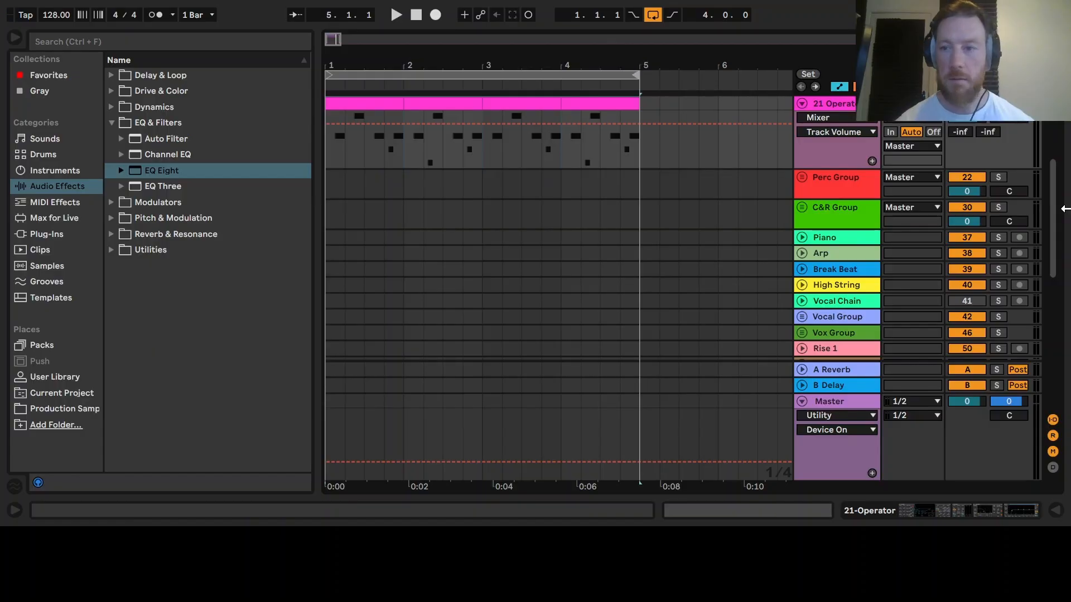
scroll(1052, 211, up, 3)
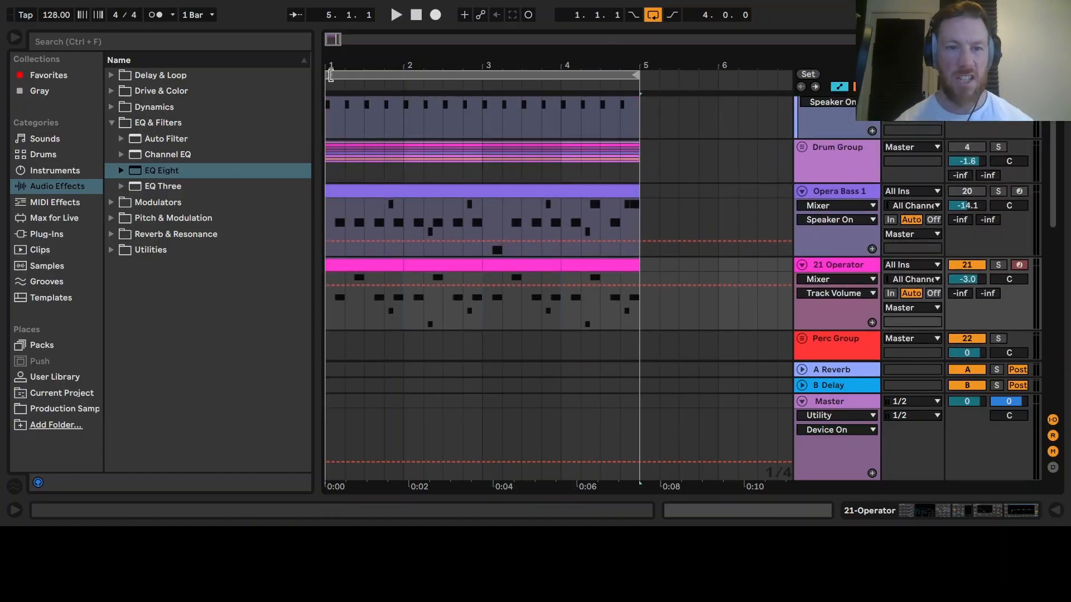
drag(331, 75, 483, 75)
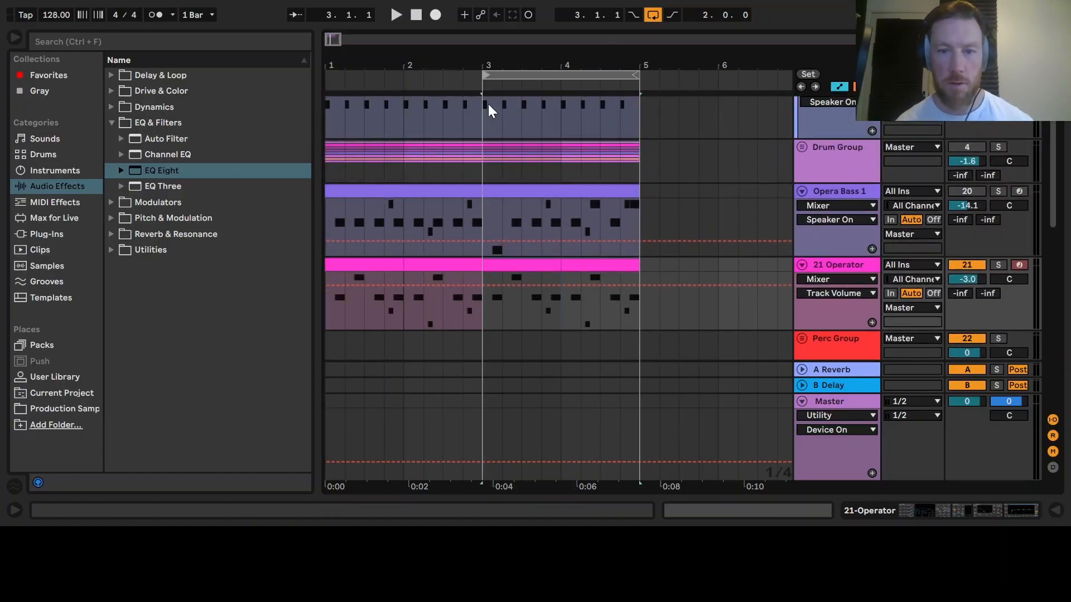
- In the bar 3 clip, draw a MIDI Ctrl Pitch Bend ramp rising from 1.2.3 to maximum at 1.3, and play it
double_click(530, 266)
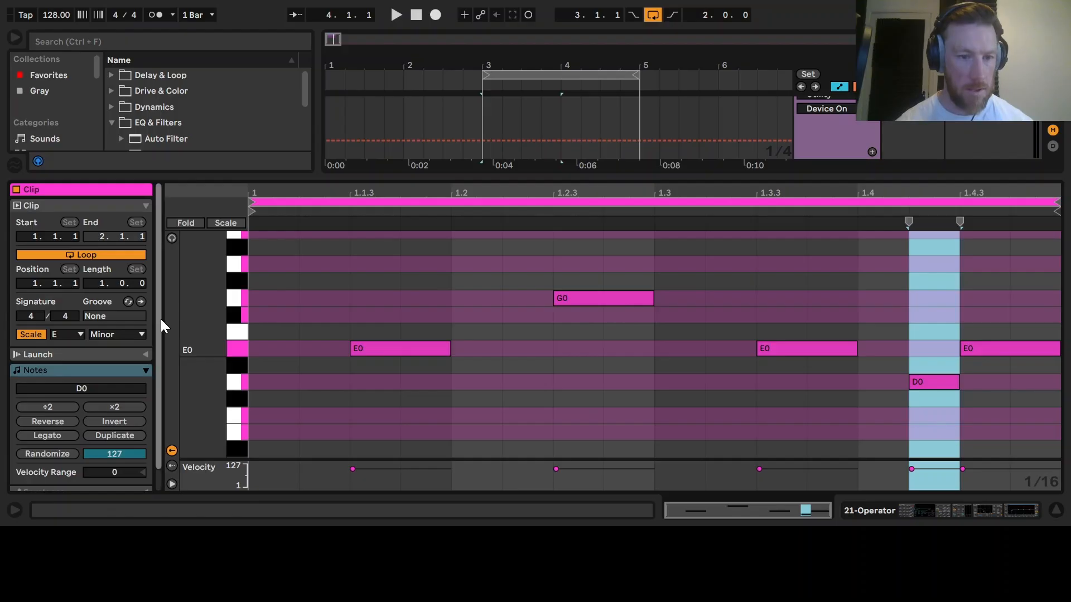
scroll(159, 321, down, 2)
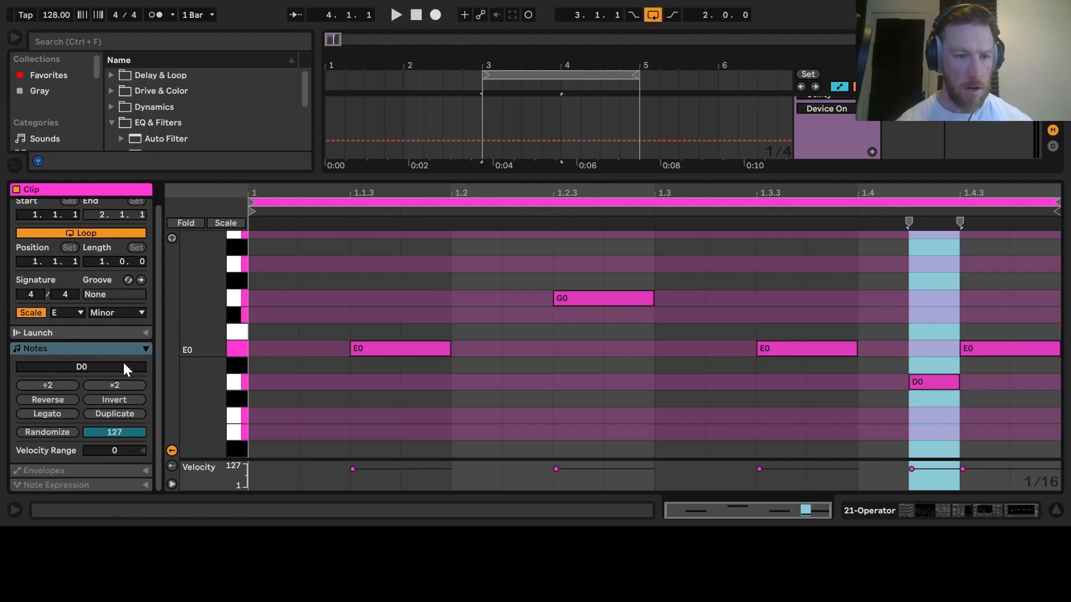
click(46, 470)
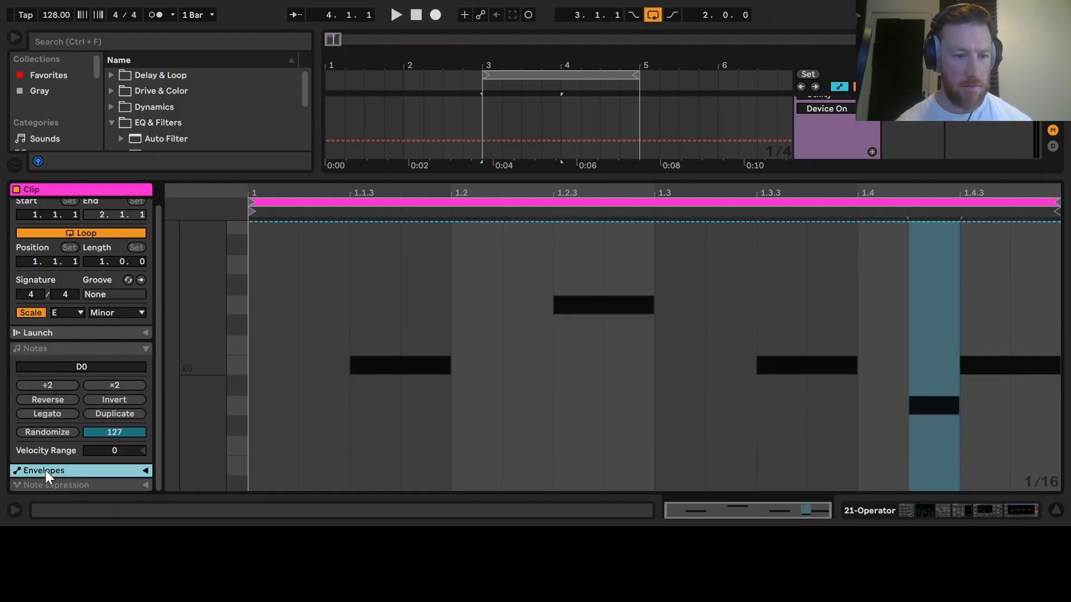
scroll(146, 474, down, 4)
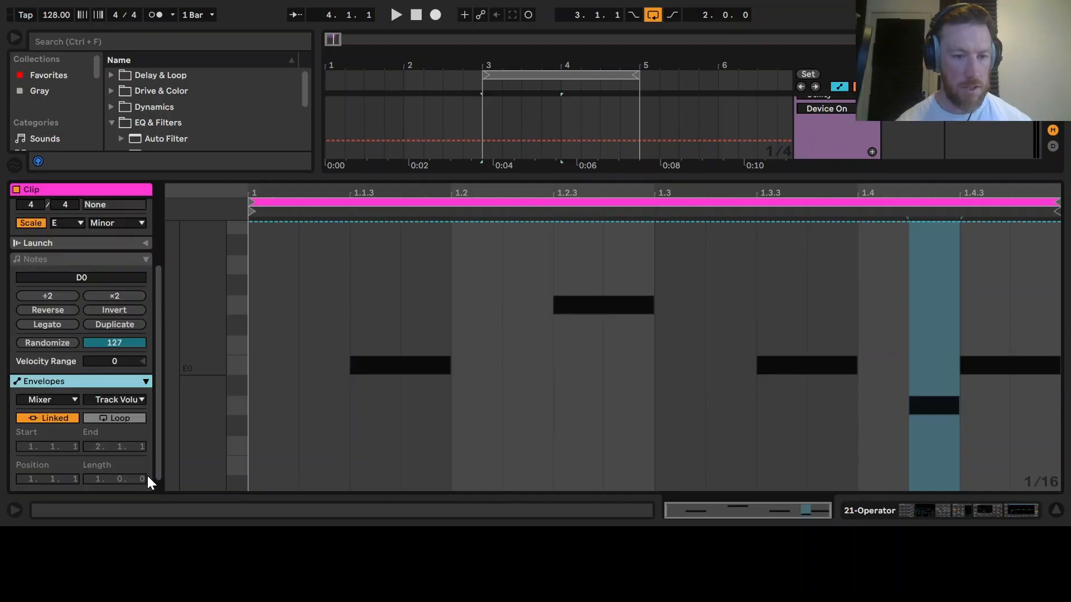
click(72, 403)
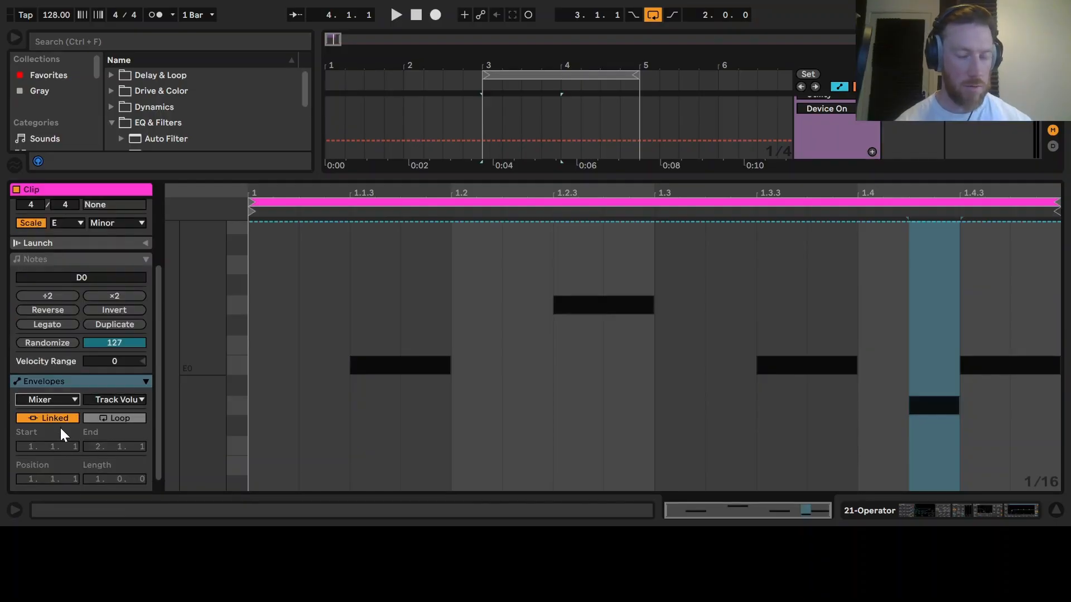
click(56, 410)
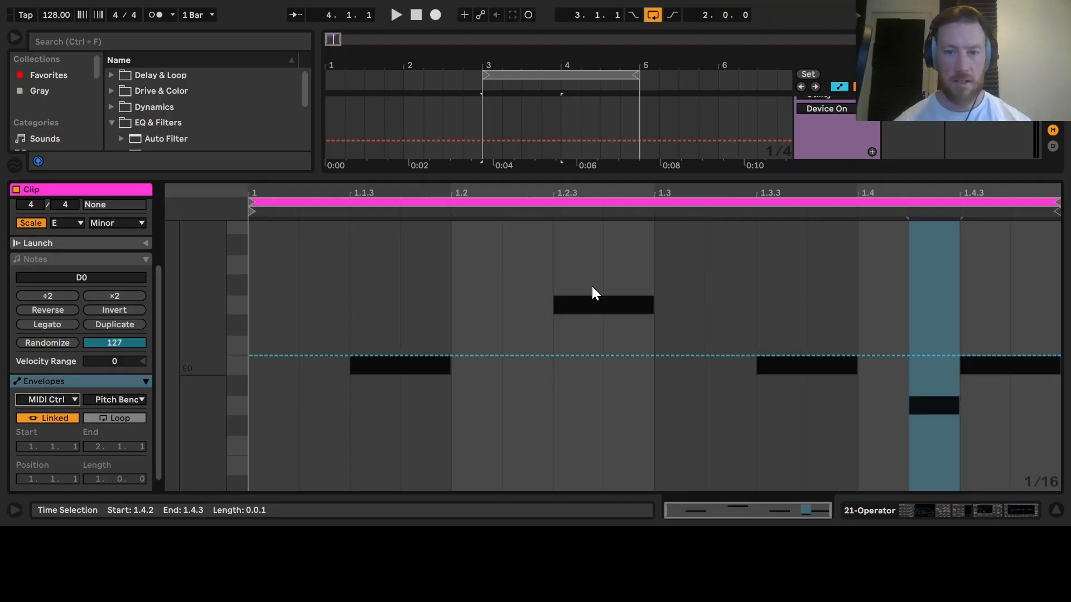
click(555, 356)
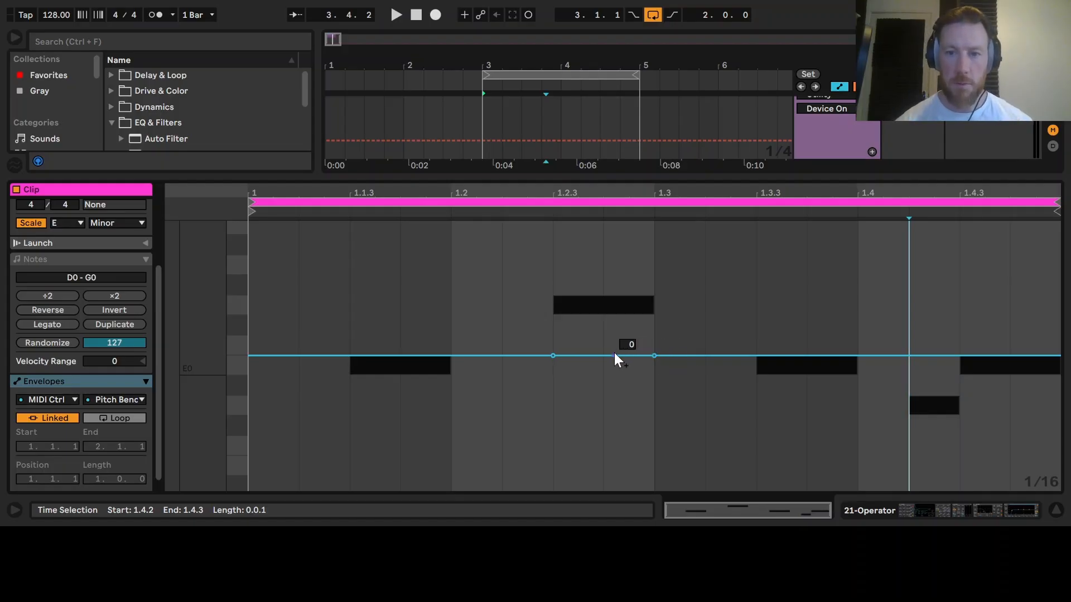
drag(654, 356, 655, 224)
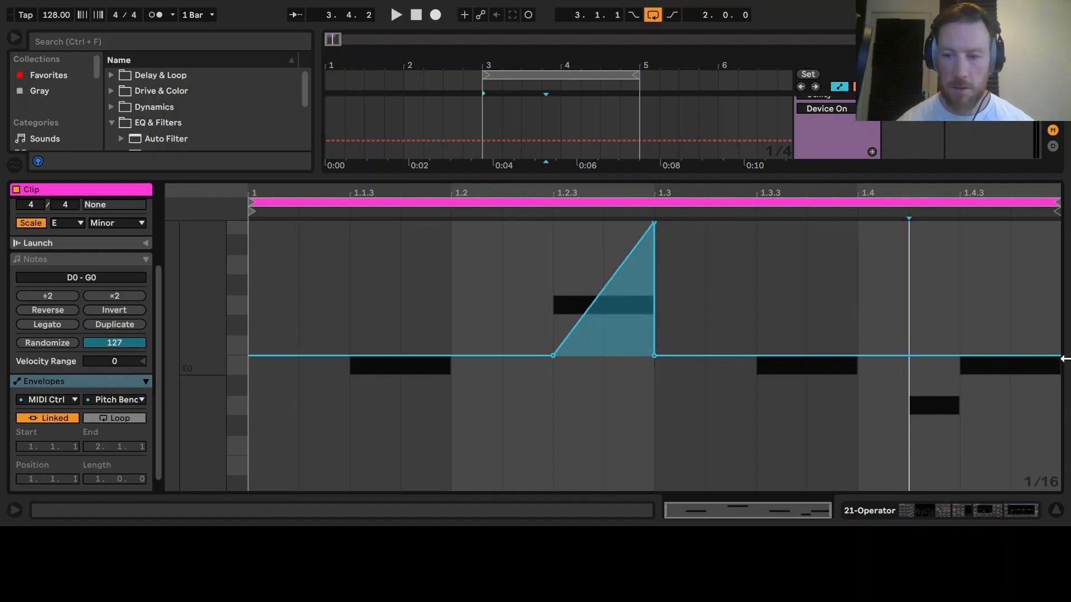
key(space)
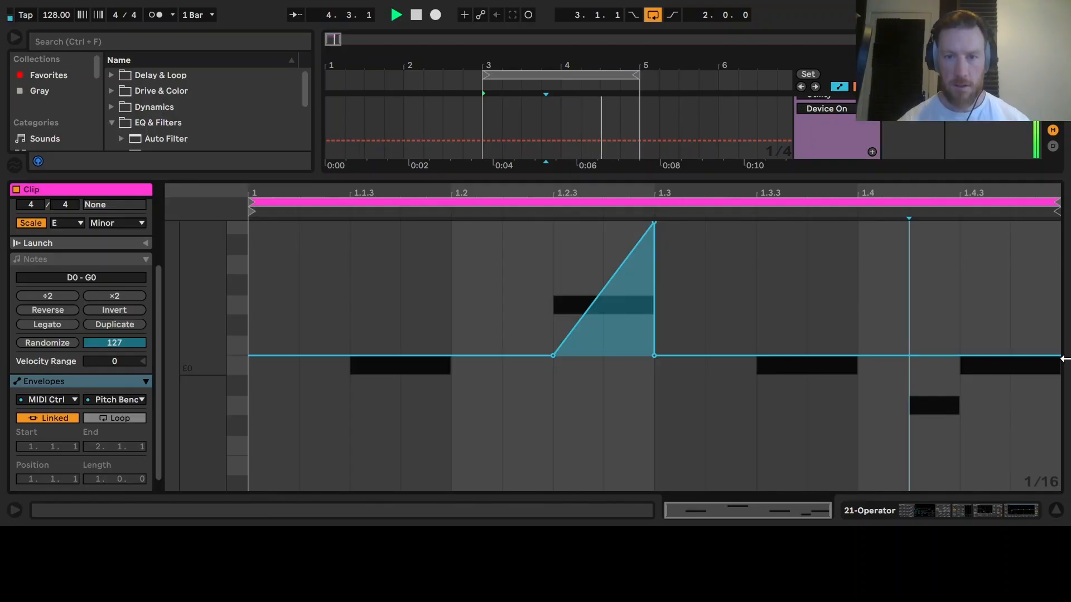
key(space)
- Move the loop back to bars 1 to 5 and play the four-bar bass line from the start
click(1056, 510)
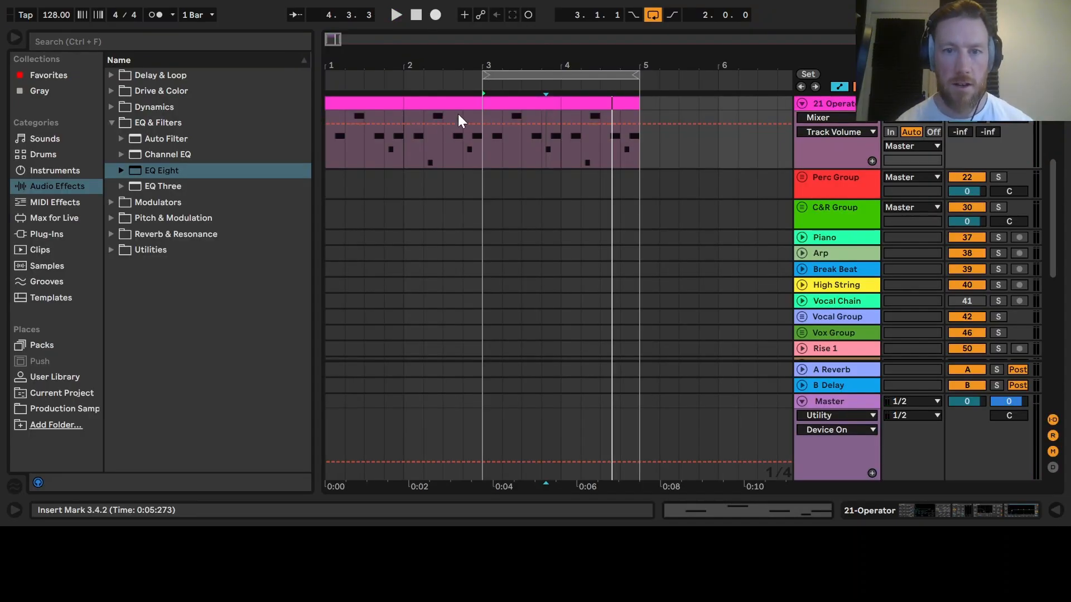
drag(484, 74, 296, 74)
click(324, 139)
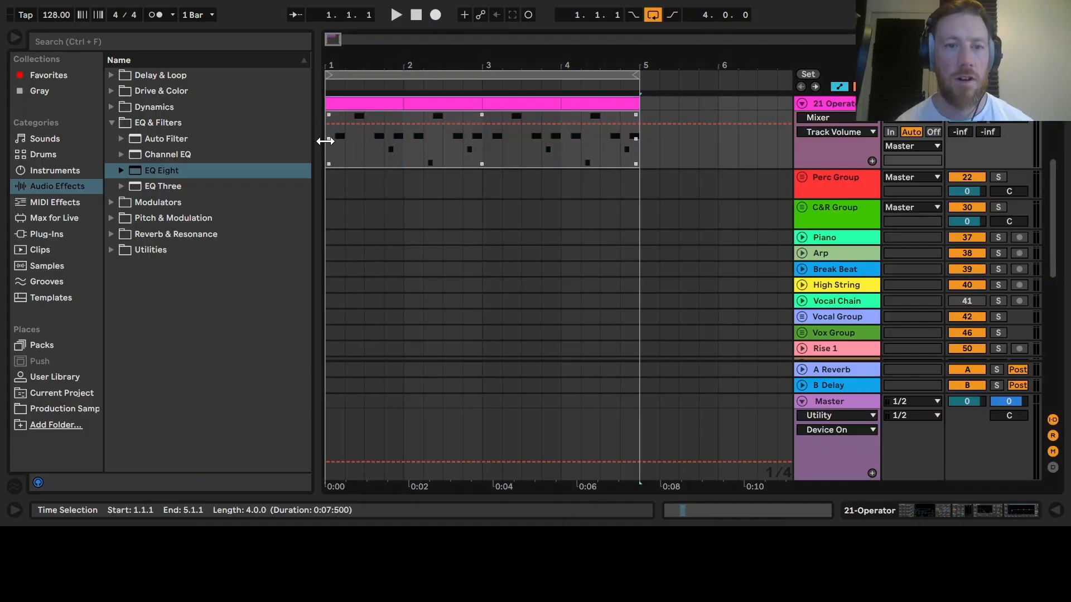
key(space)
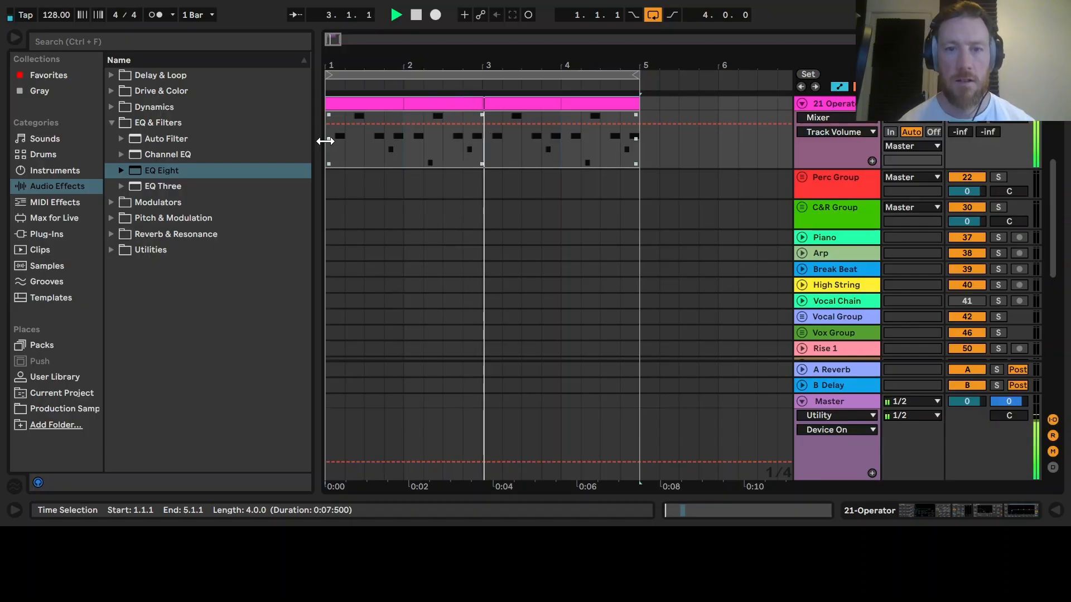
click(543, 170)
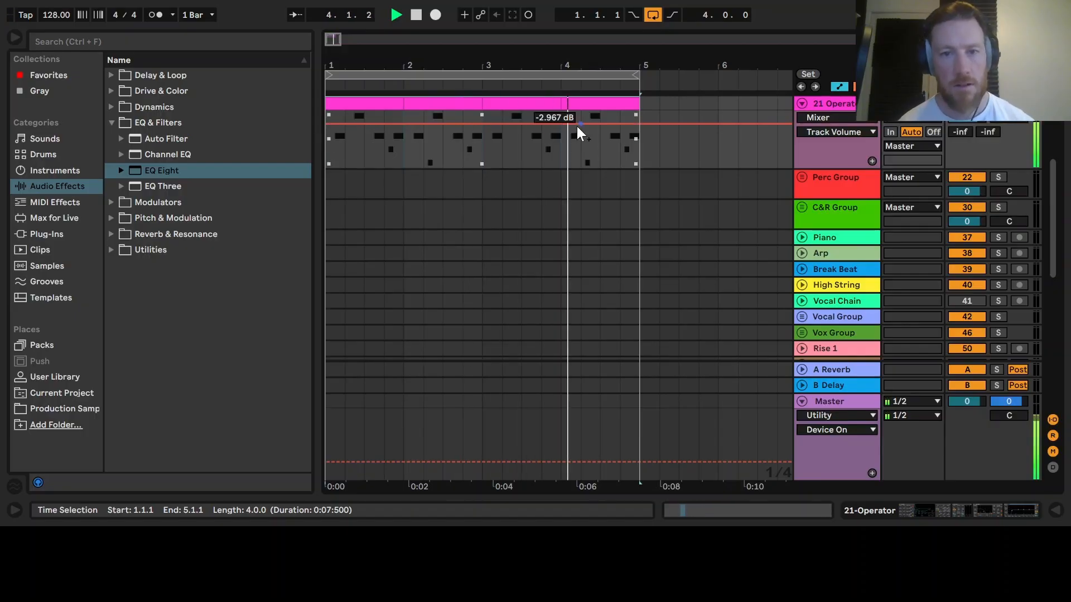
key(space)
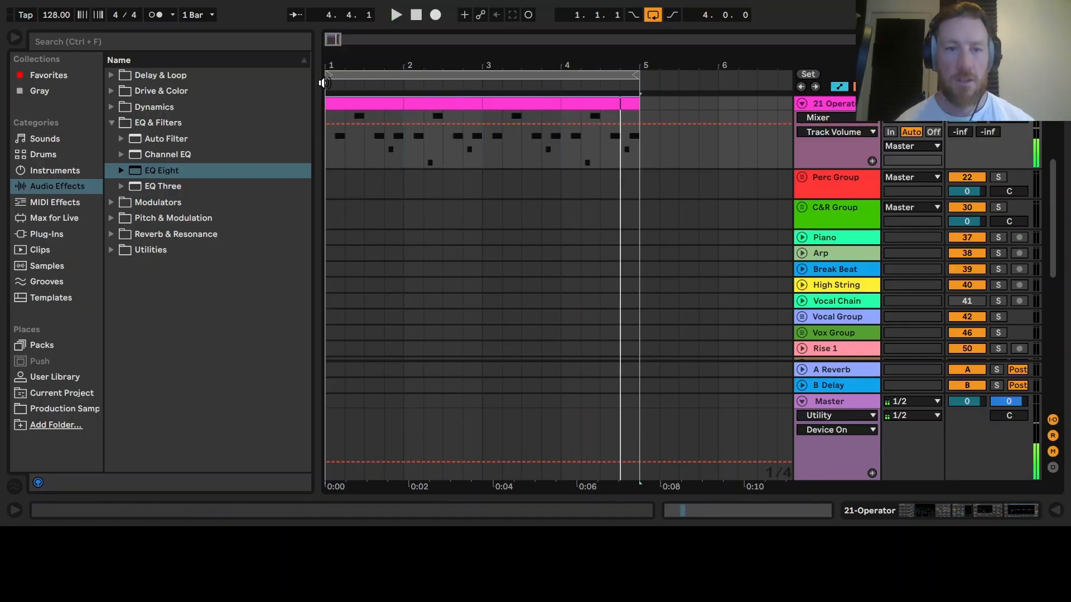
- Loop bar 4, open its clip and transpose the D0 note up five semitones to A0
drag(331, 77, 561, 77)
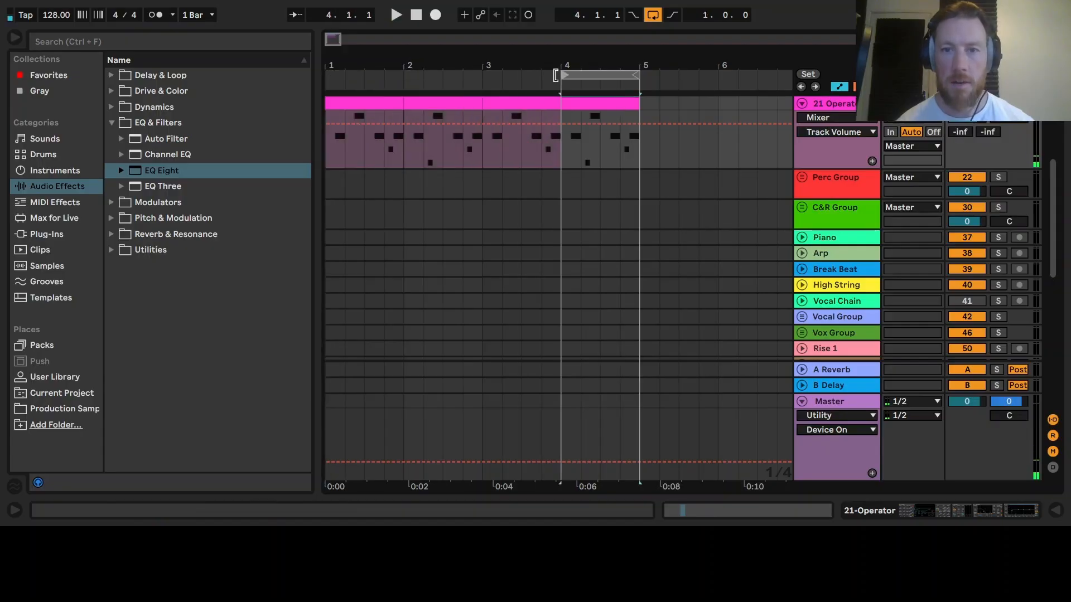
double_click(596, 103)
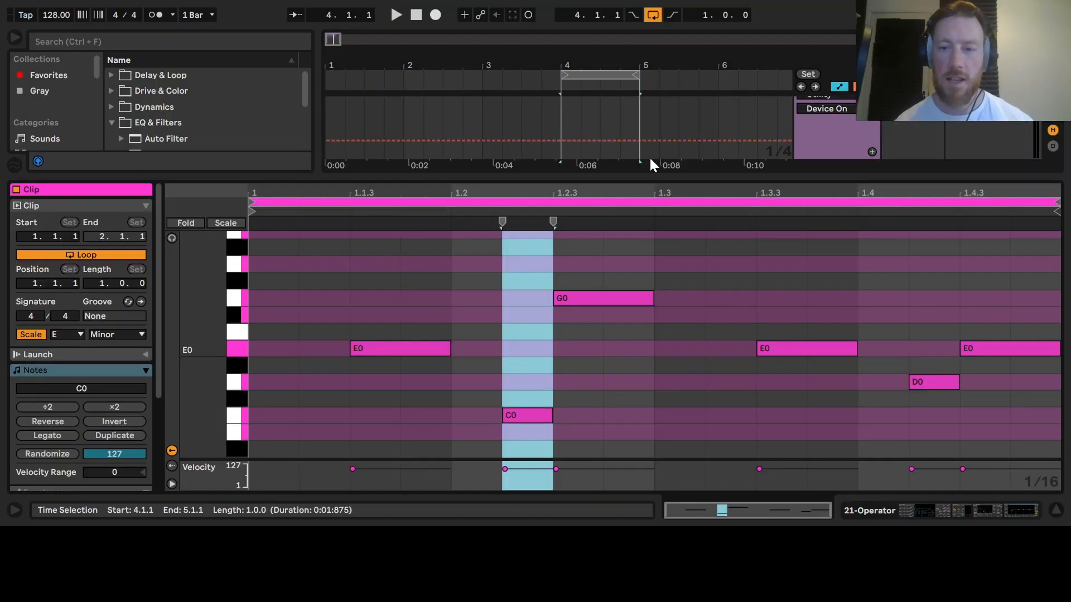
click(945, 386)
key(Up)
key(Up)
key(Up)
key(Up)
key(Up)
- Raise the E0 note at 1.3.3 two semitones to F0
key(Up)
key(Up)
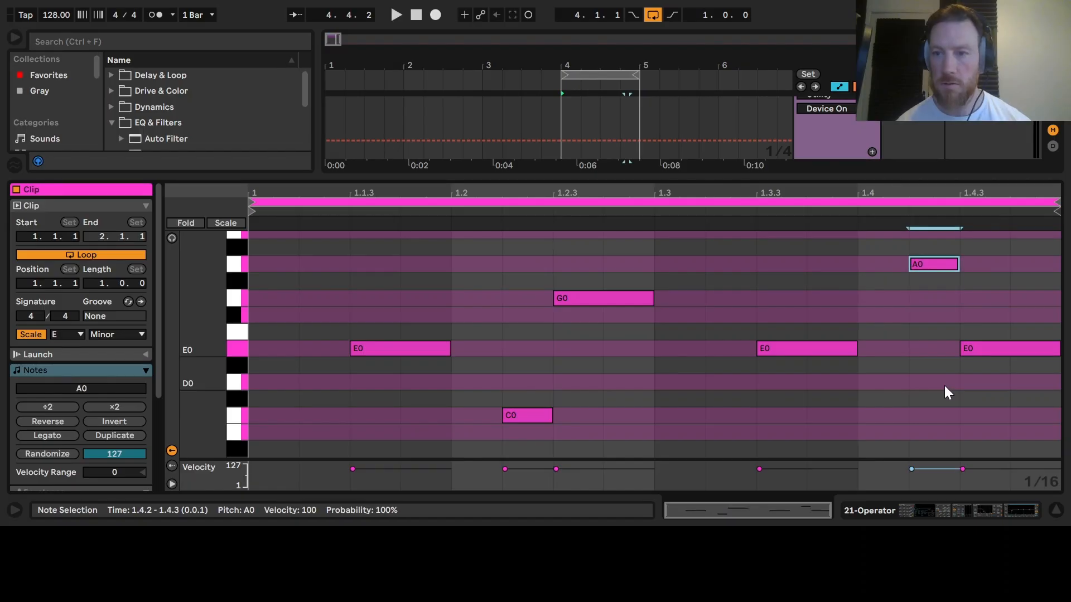
click(807, 348)
key(Up)
key(Up)
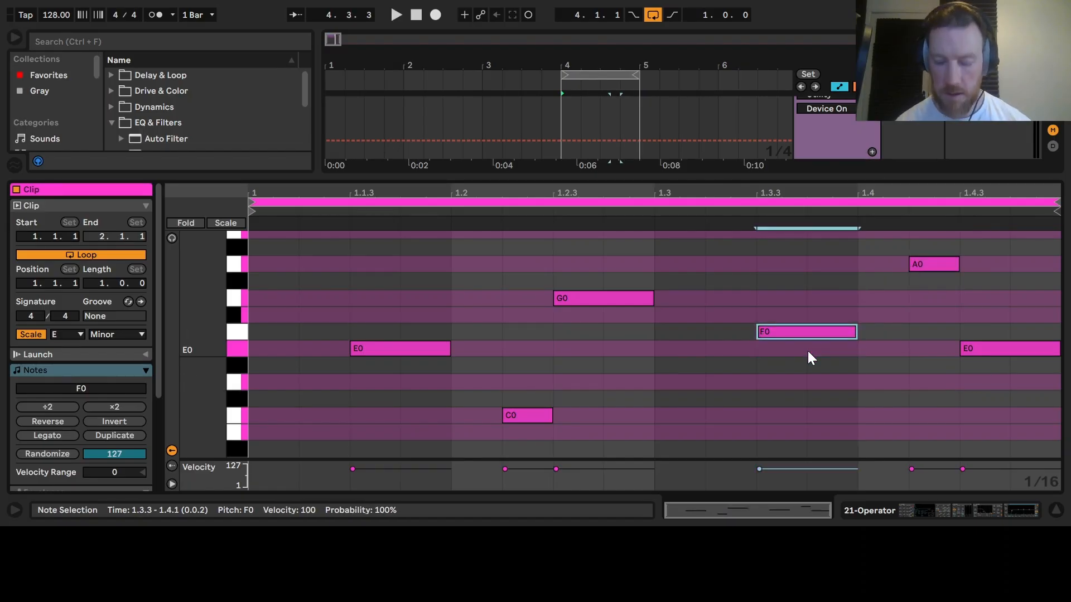
click(1056, 512)
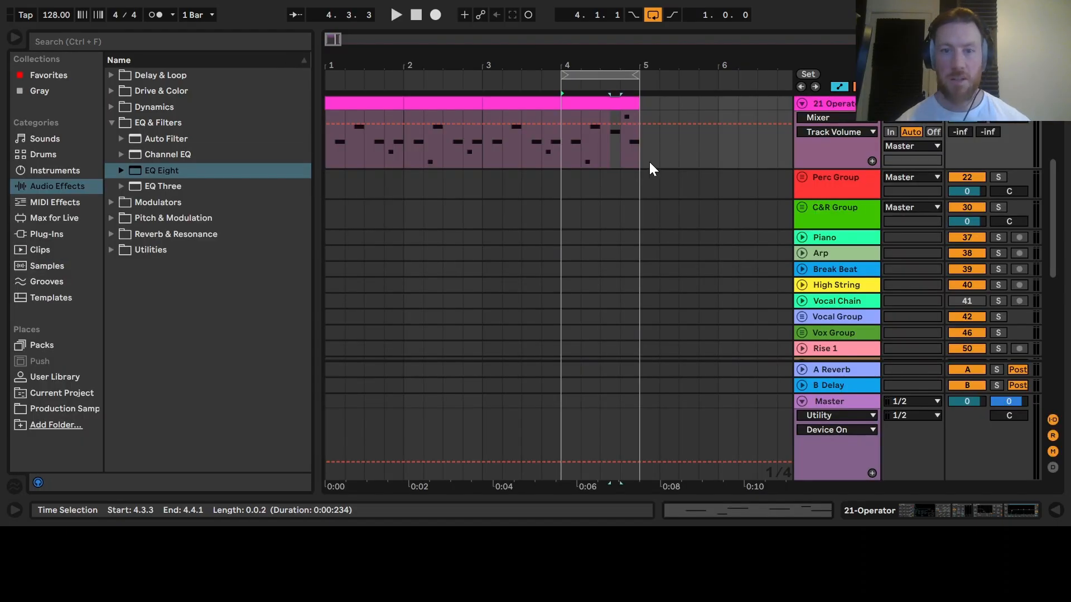
- Set the loop to bars 1 to 5 and play the bass line from the start
drag(567, 77, 282, 38)
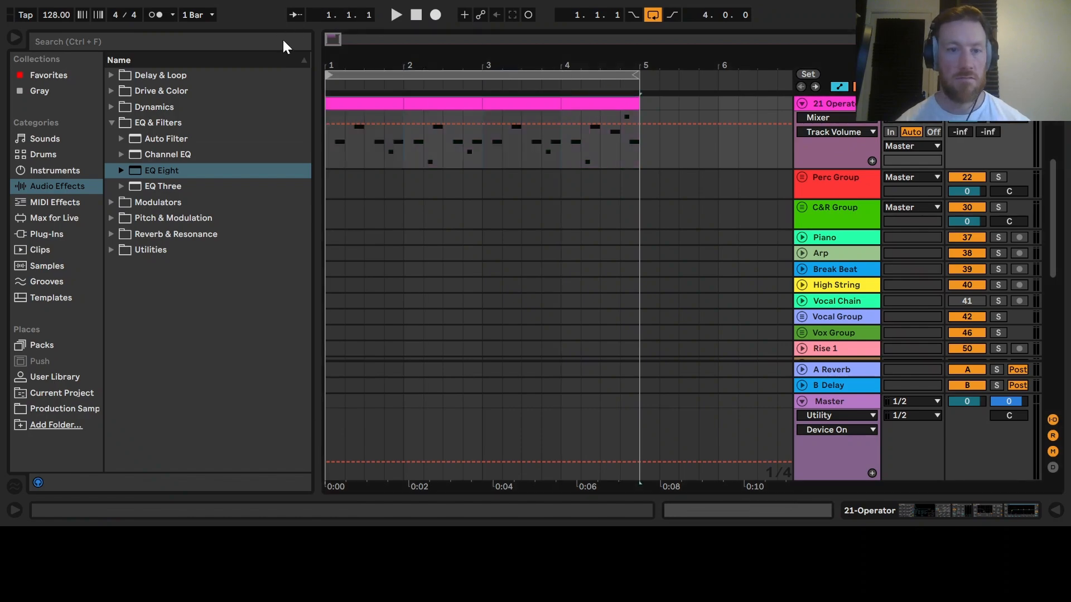
click(329, 148)
key(space)
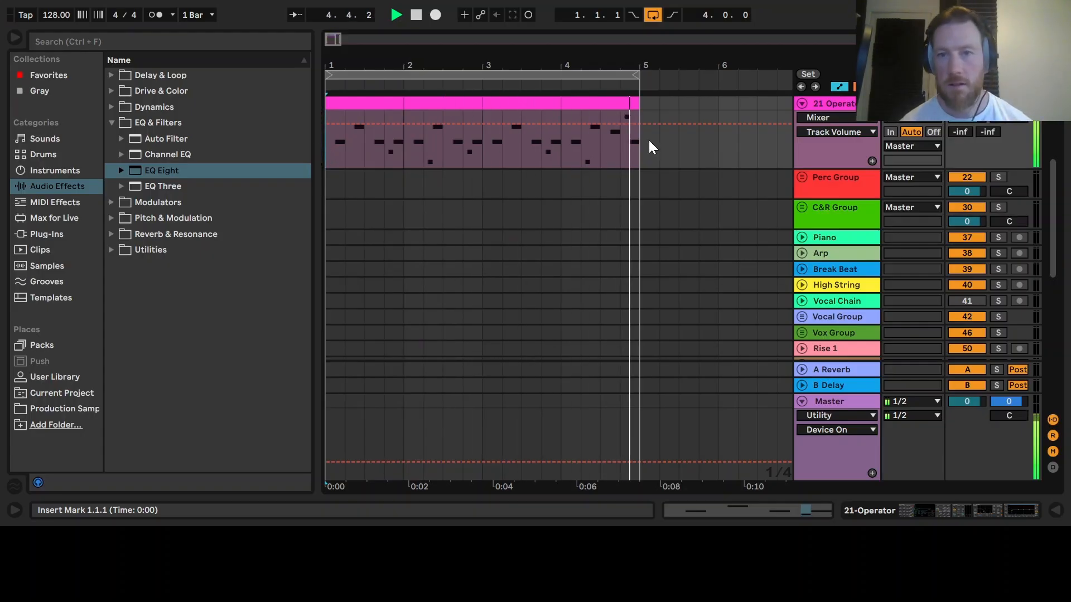
- Restart playback and toggle the Drum Group track's activator
key(space)
drag(1058, 200, 1061, 133)
key(space)
click(959, 203)
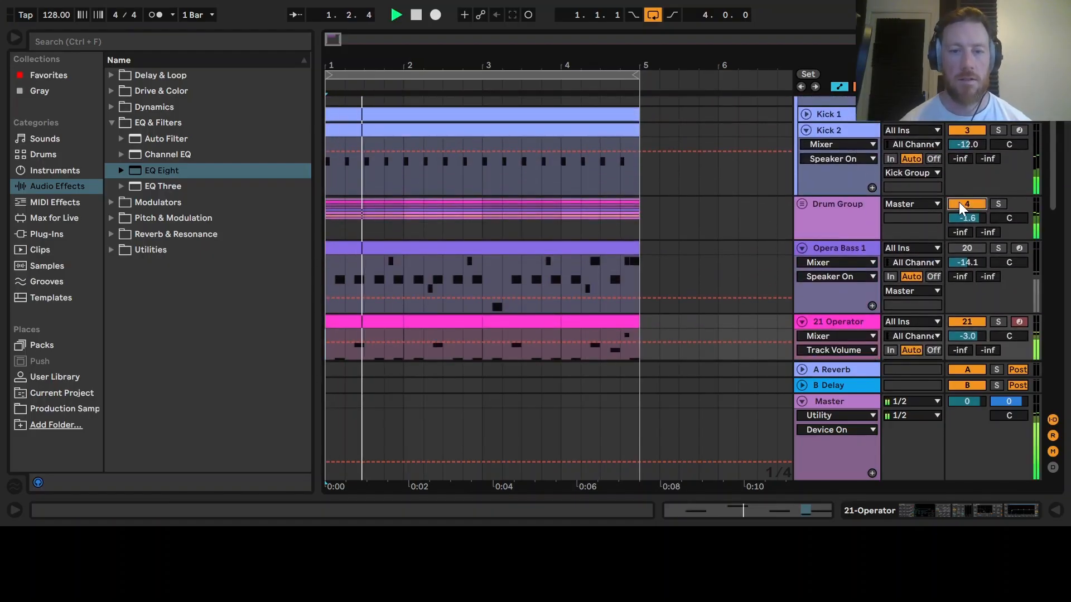